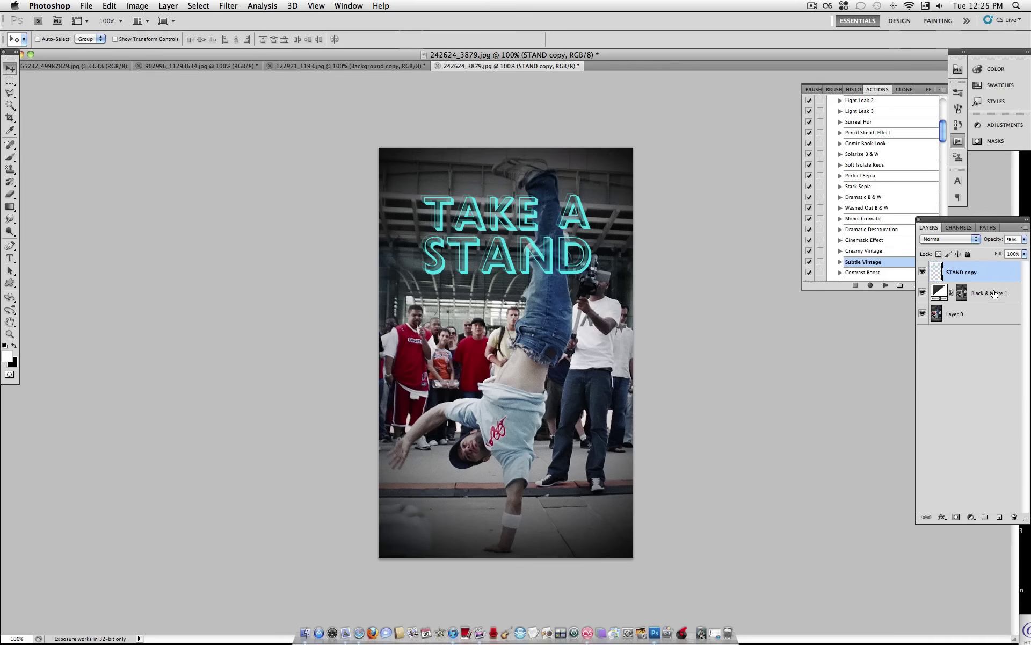
Revert 242624_3879.jpg to its saved original, removing the text and black-and-white layers
{"action": "left_click", "coordinate": [87, 5]}
{"action": "left_click", "coordinate": [151, 208]}
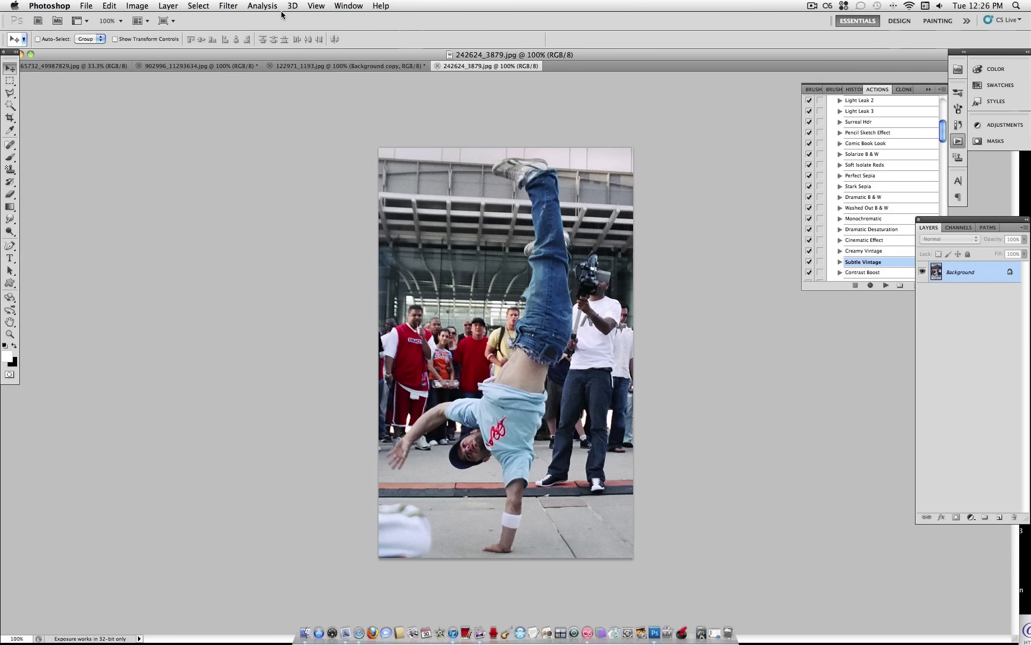
Run Lens Correction on Layer 0 with Custom vignette Amount -100 and Midpoint +24
{"action": "left_click", "coordinate": [228, 5]}
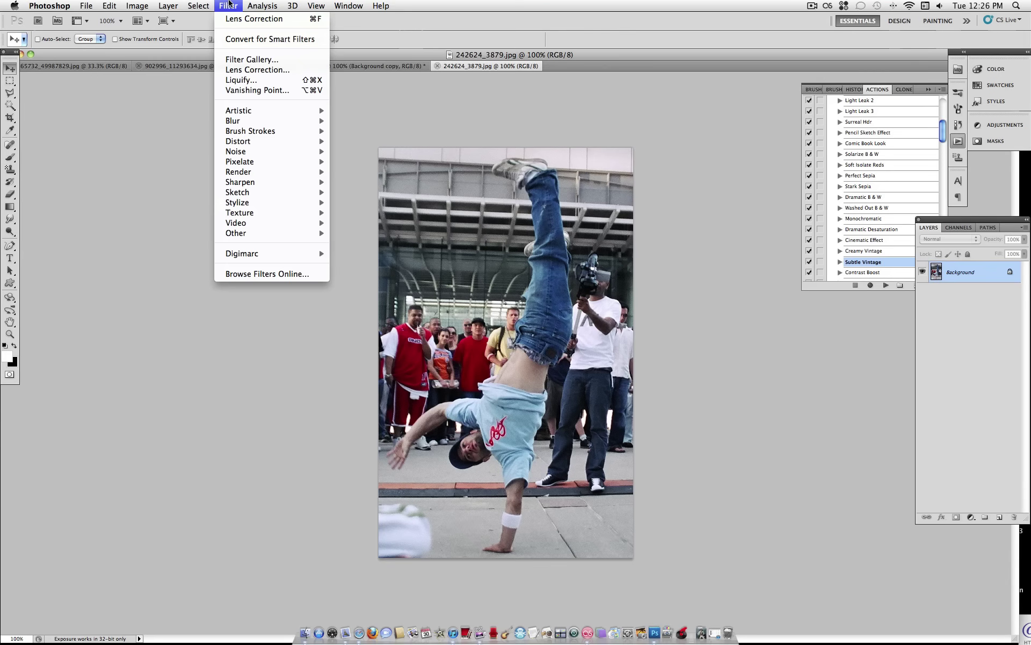
{"action": "left_click", "coordinate": [256, 71]}
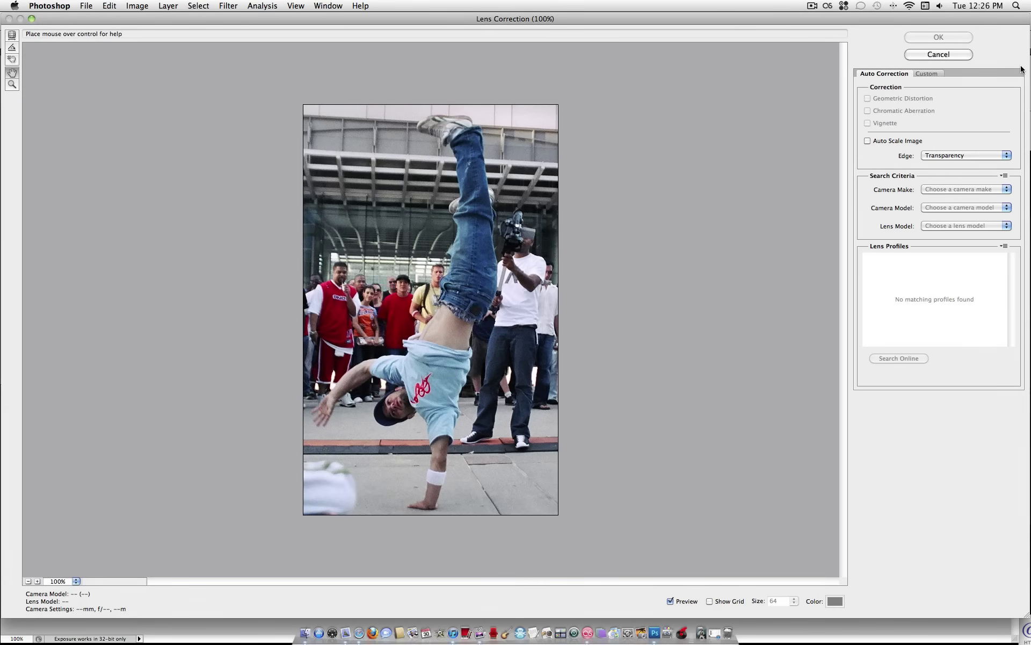
{"action": "left_click", "coordinate": [922, 74]}
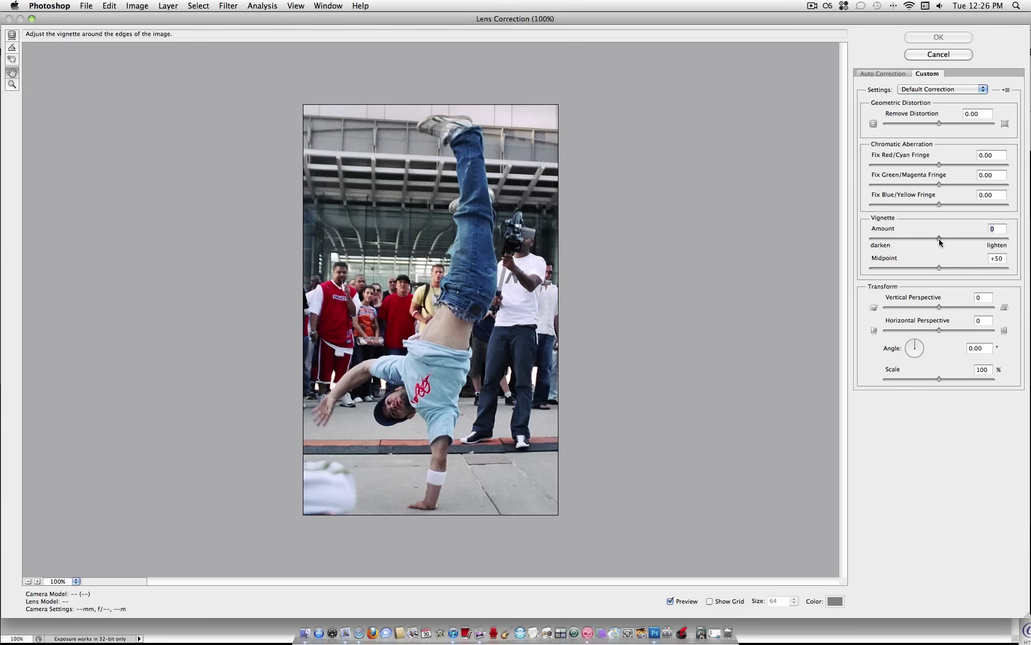
{"action": "left_click_drag", "start_coordinate": [939, 238], "coordinate": [866, 243]}
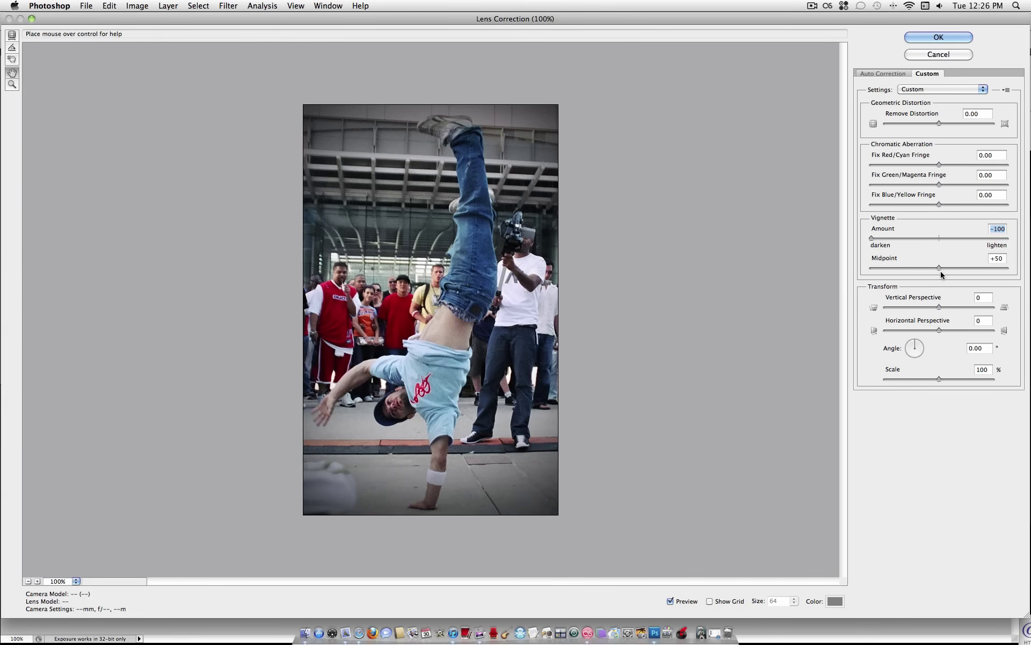
{"action": "left_click_drag", "start_coordinate": [940, 268], "coordinate": [903, 270]}
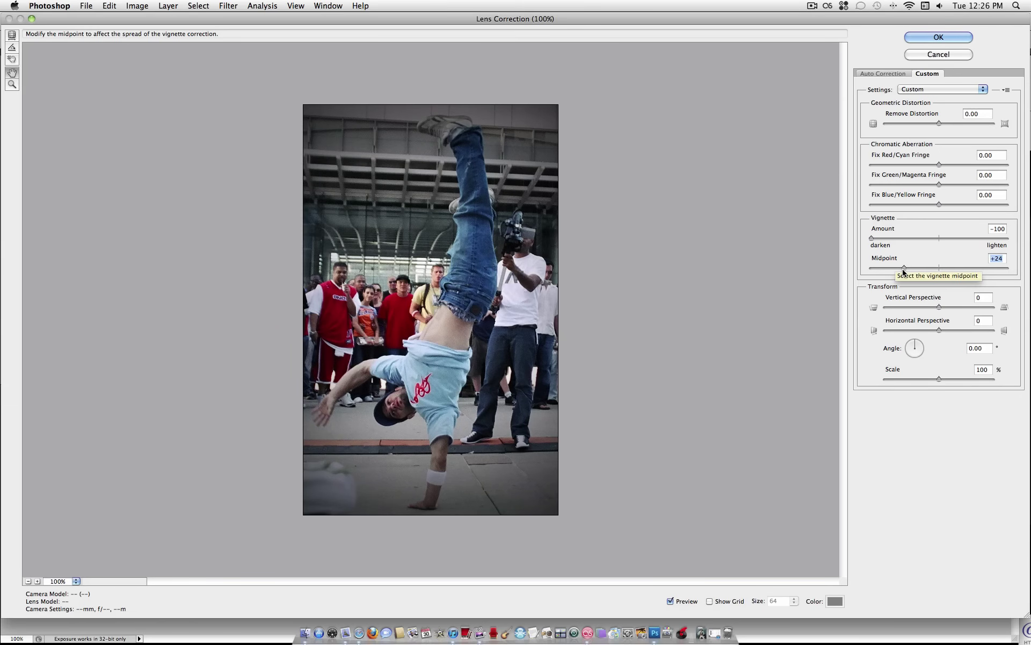
{"action": "left_click", "coordinate": [946, 36]}
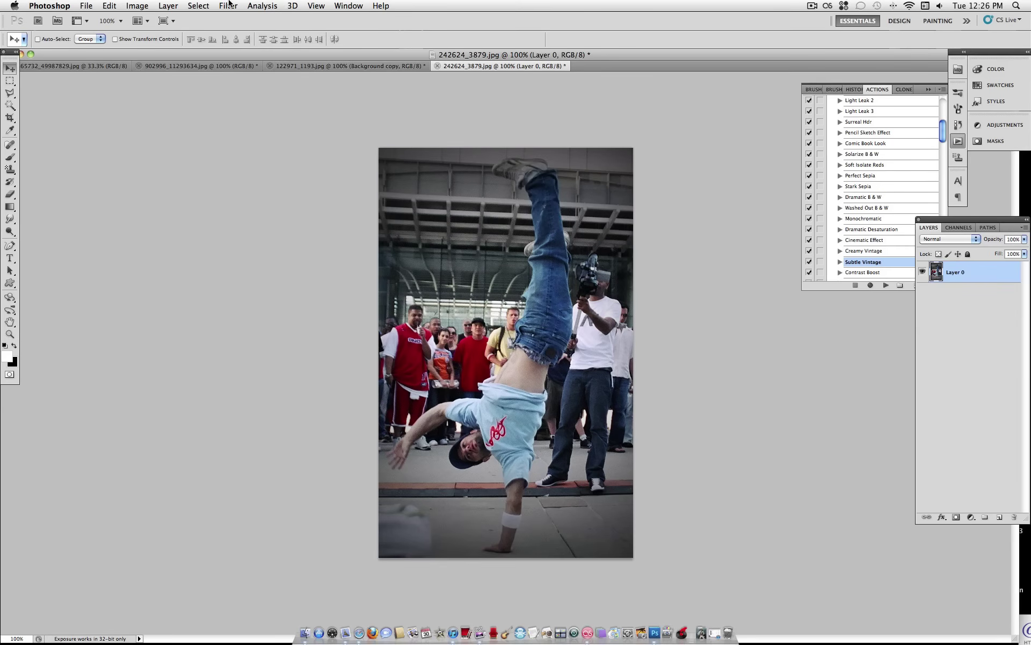
Run Lens Correction again with Custom vignette Amount -100 and Midpoint +100
{"action": "left_click", "coordinate": [228, 5]}
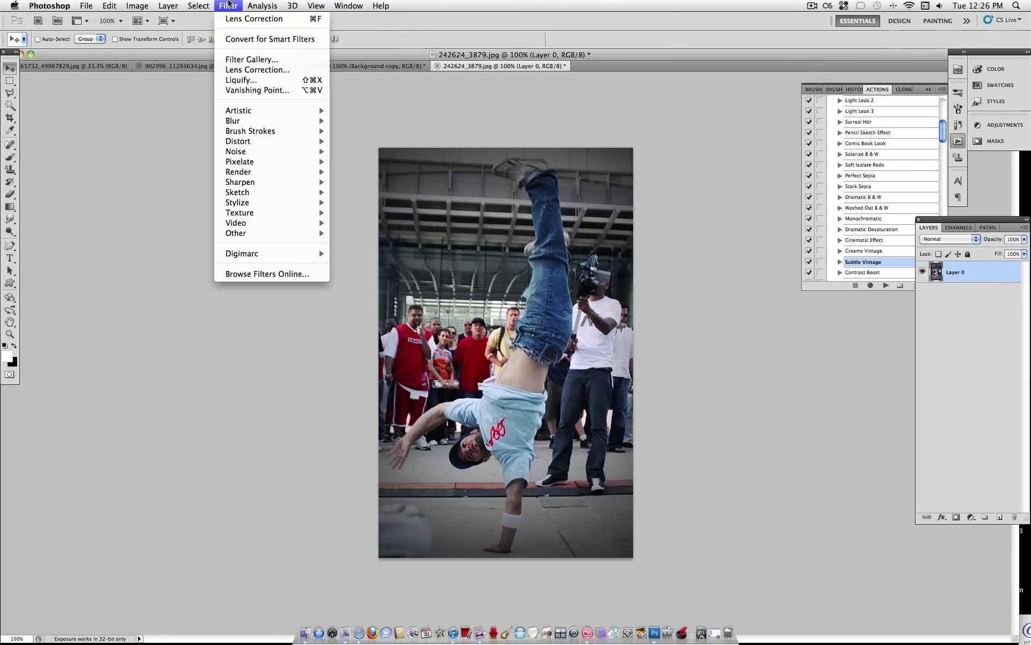
{"action": "left_click", "coordinate": [285, 72]}
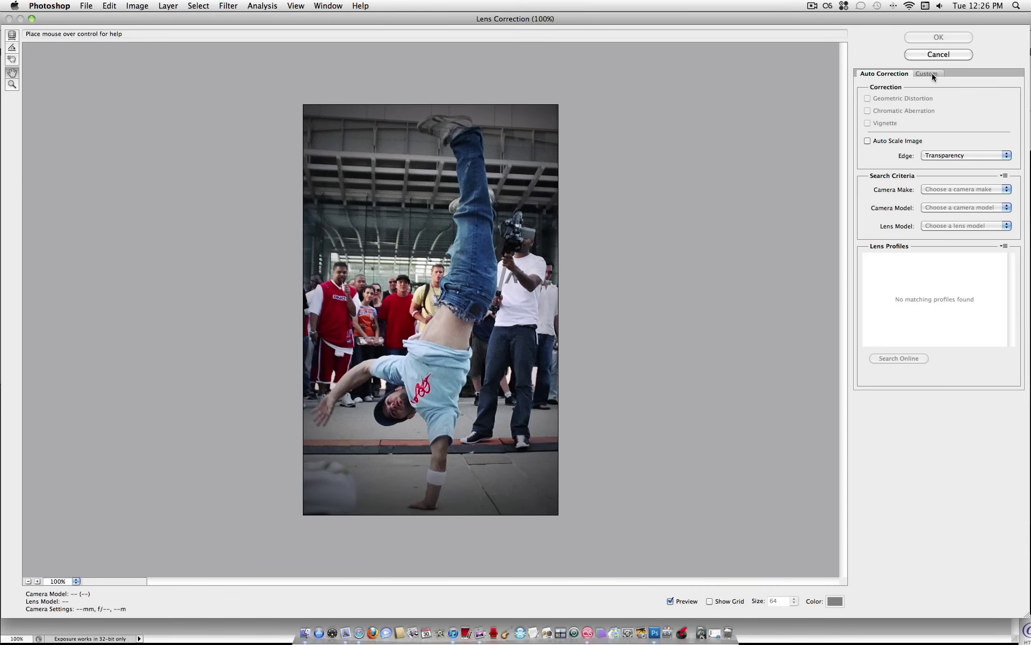
{"action": "left_click", "coordinate": [933, 74]}
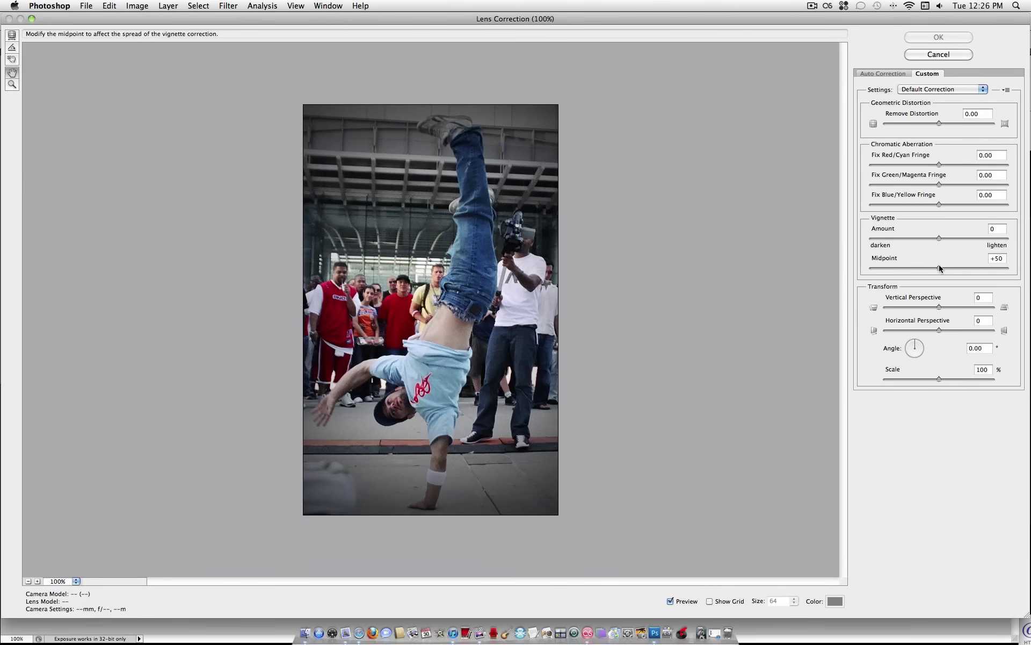
{"action": "left_click_drag", "start_coordinate": [940, 237], "coordinate": [862, 250]}
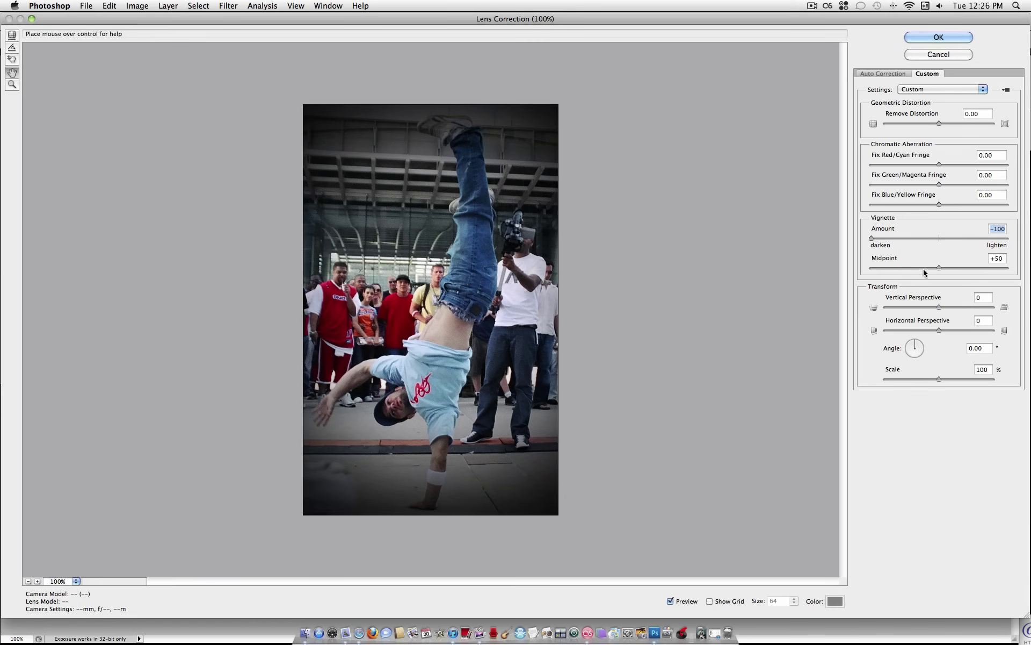
{"action": "left_click_drag", "start_coordinate": [940, 270], "coordinate": [1029, 272]}
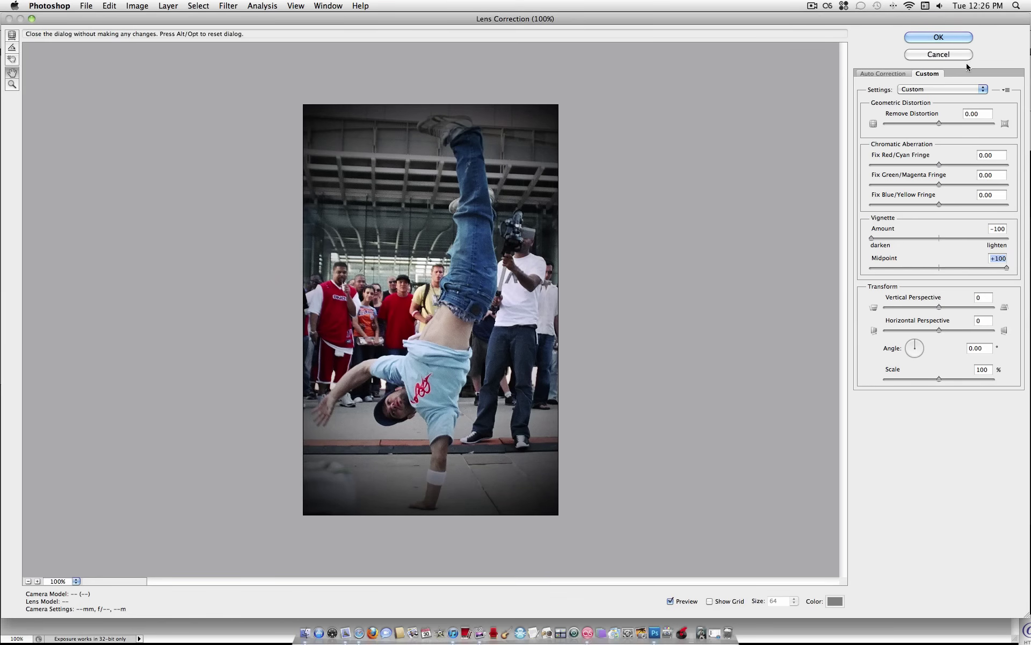
{"action": "left_click", "coordinate": [955, 37]}
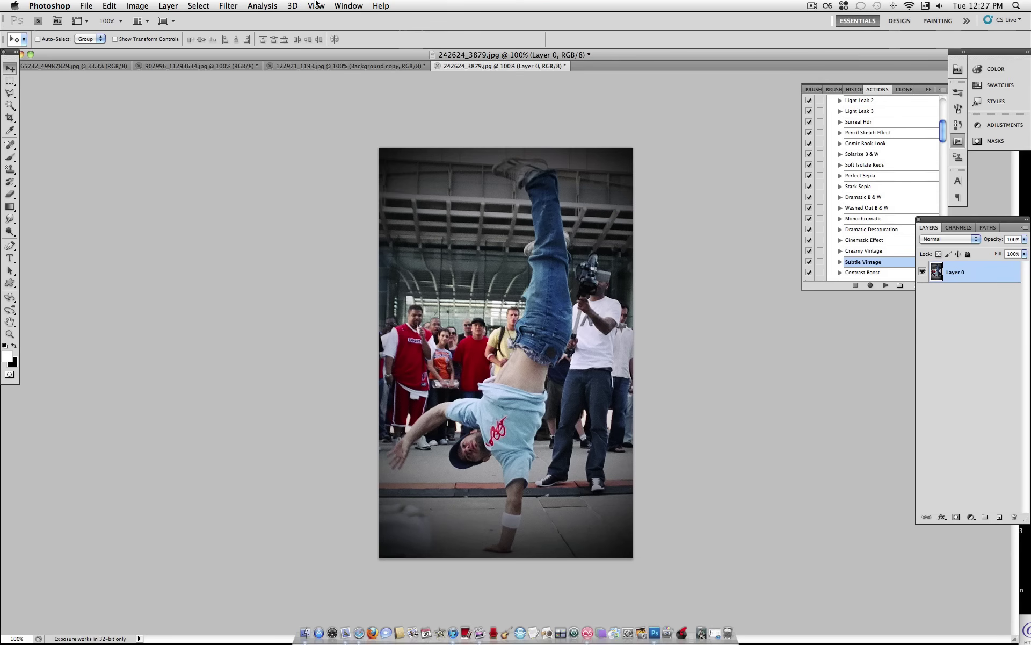
Add a default Black & White 1 adjustment layer above Layer 0 and target its mask
{"action": "left_click", "coordinate": [163, 6]}
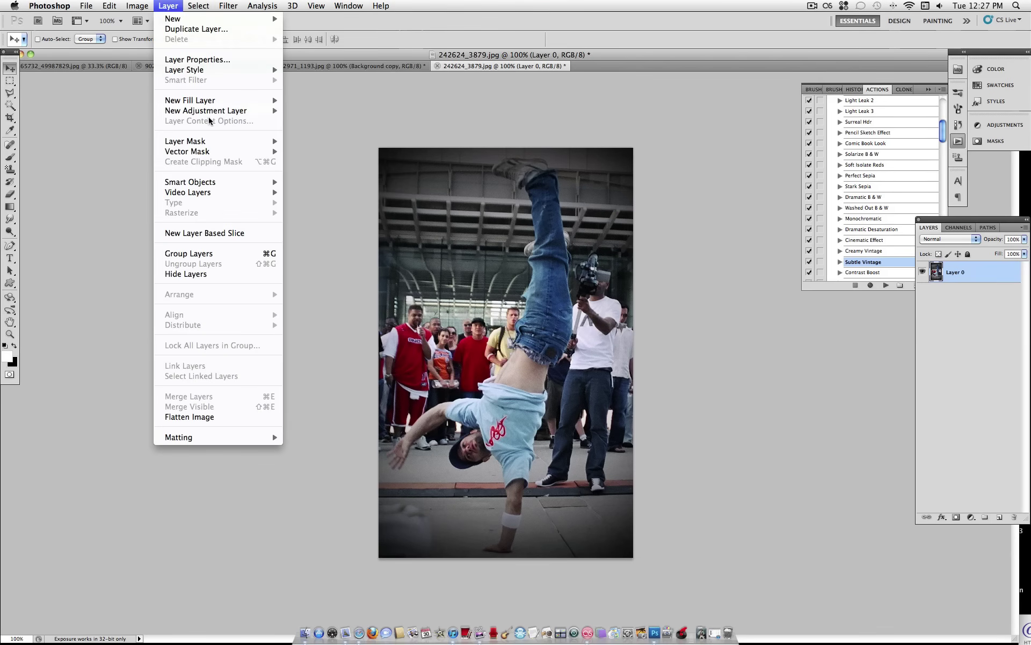
{"action": "mouse_move", "coordinate": [214, 111]}
{"action": "left_click", "coordinate": [329, 194]}
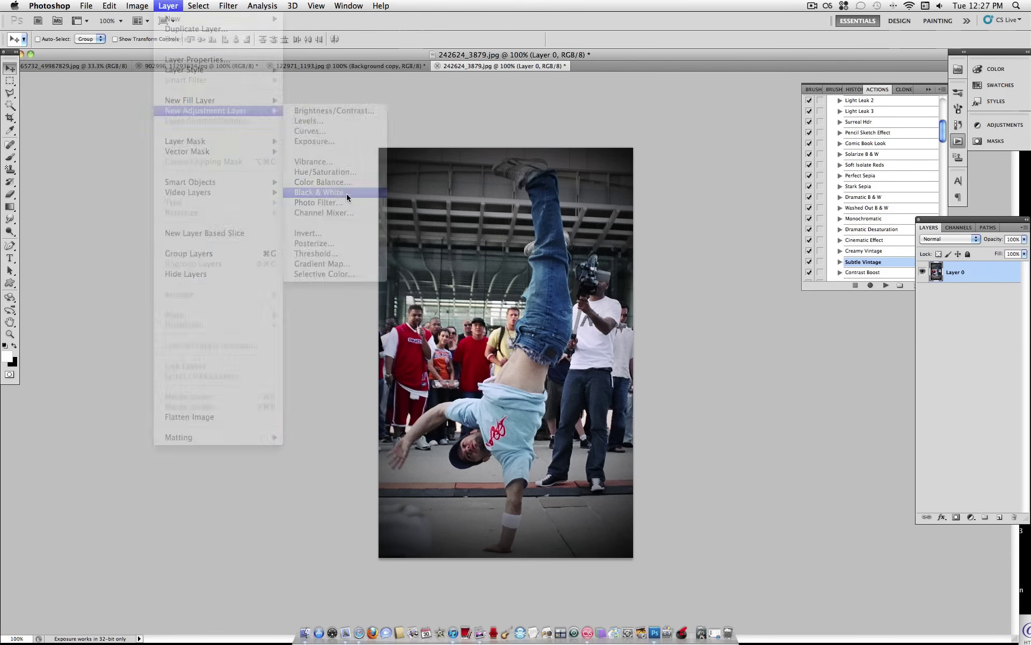
{"action": "left_click", "coordinate": [617, 277]}
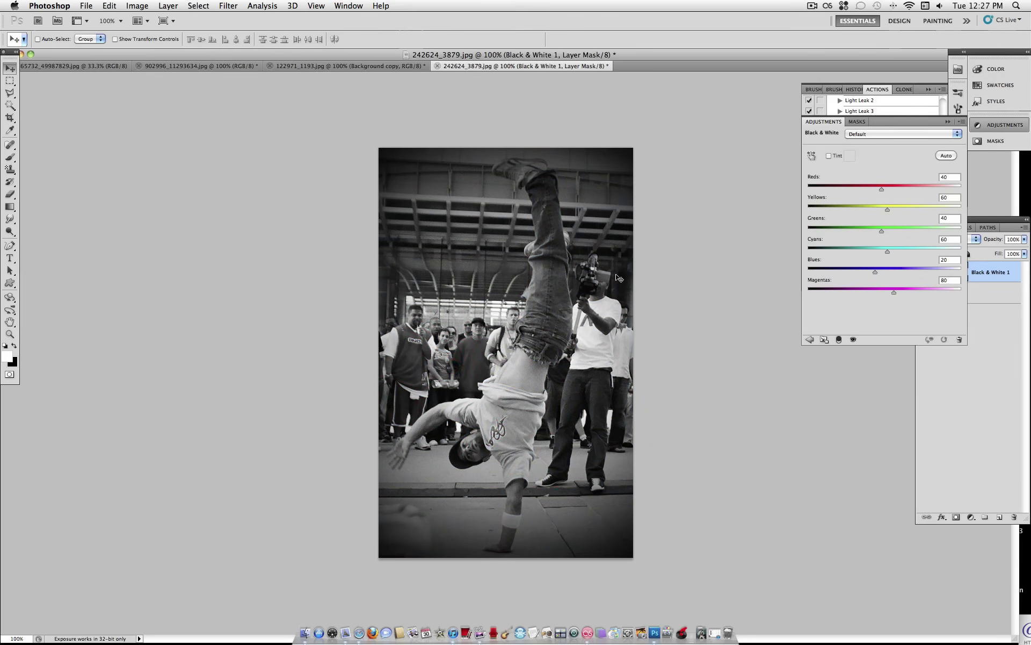
{"action": "left_click", "coordinate": [1009, 280]}
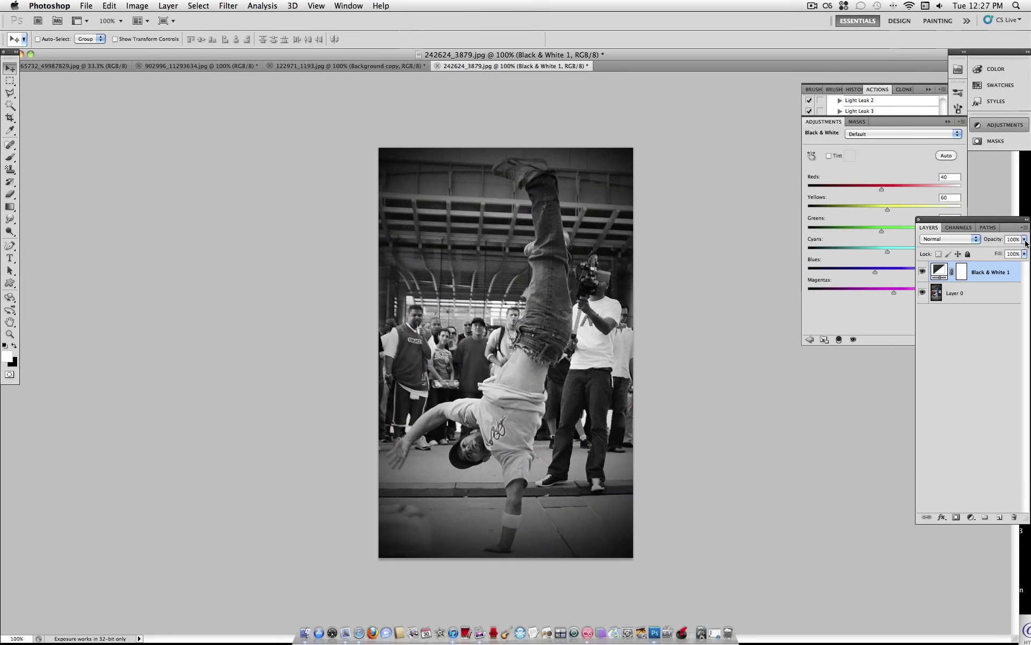
{"action": "left_click", "coordinate": [964, 274]}
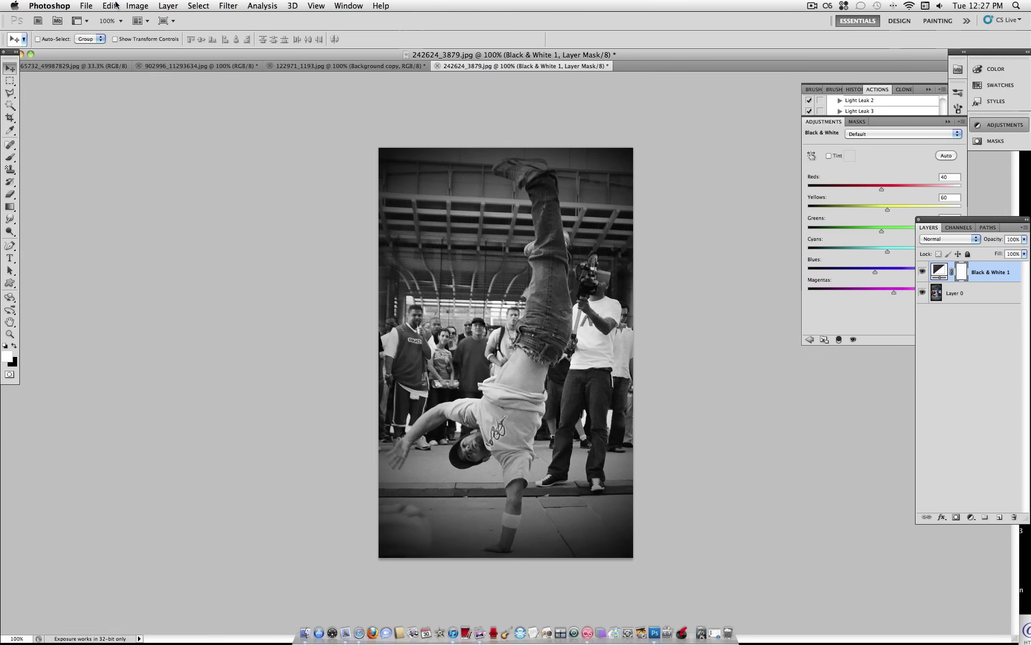
Apply Image onto the Black & White mask with Layer Merged, Multiply blending, 100% opacity
{"action": "left_click", "coordinate": [140, 6]}
{"action": "left_click", "coordinate": [205, 185]}
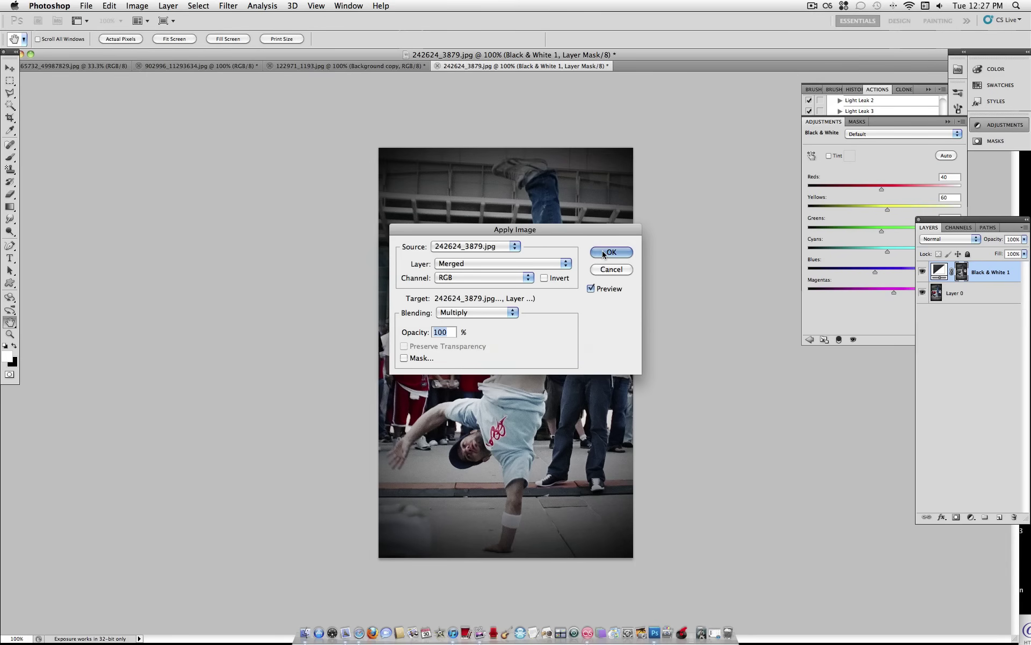
{"action": "left_click", "coordinate": [611, 252]}
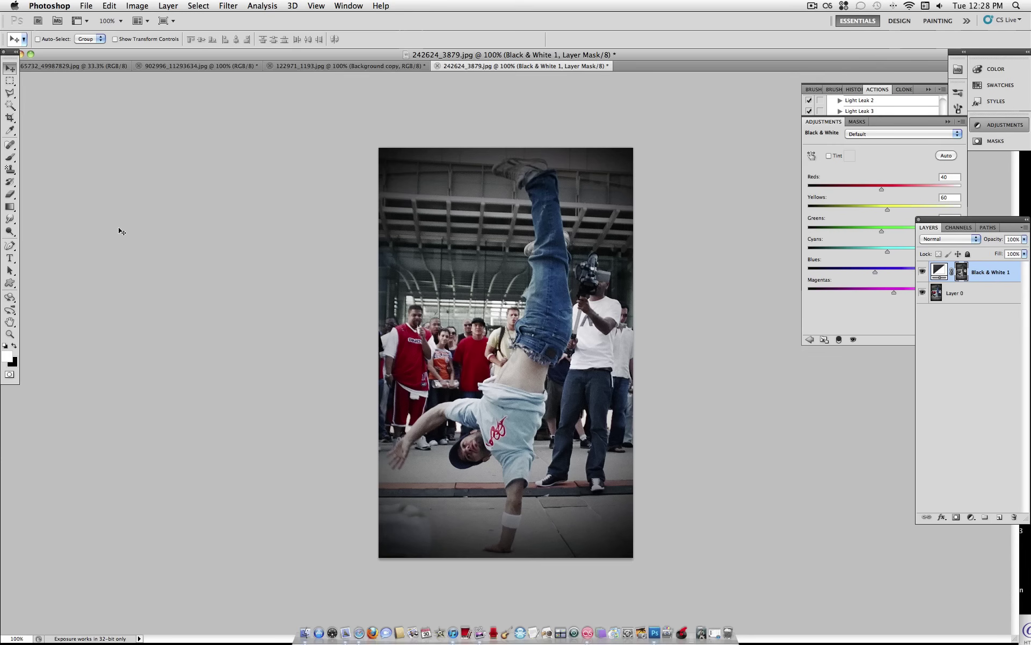
Set the Type tool to Gill Sans Shadow MT Pro at 58 pt and start text on the photo
{"action": "left_click", "coordinate": [9, 259]}
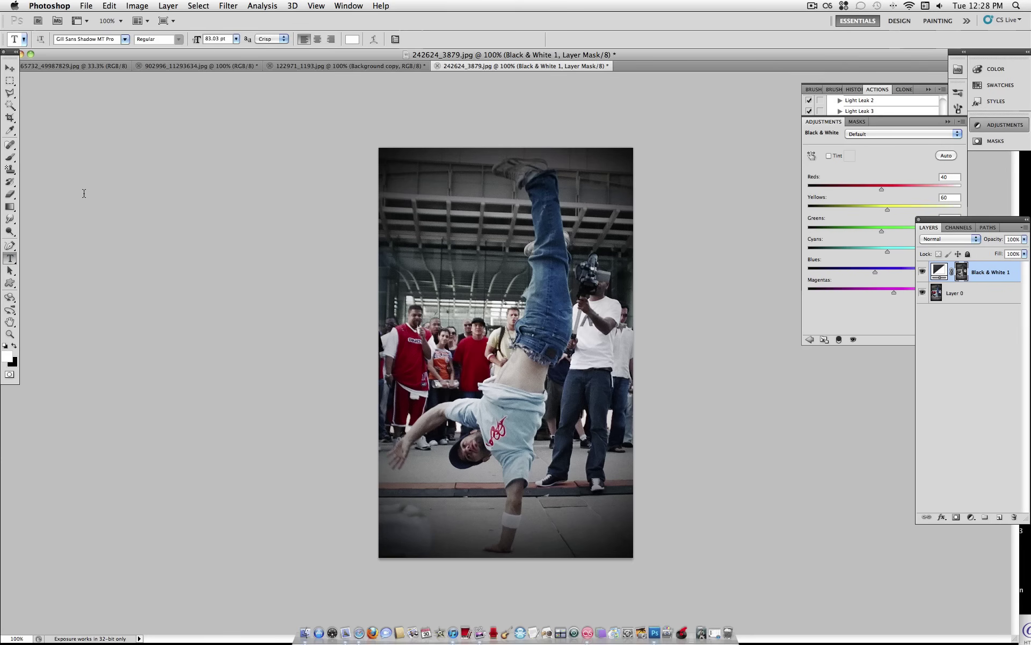
{"action": "left_click", "coordinate": [125, 39]}
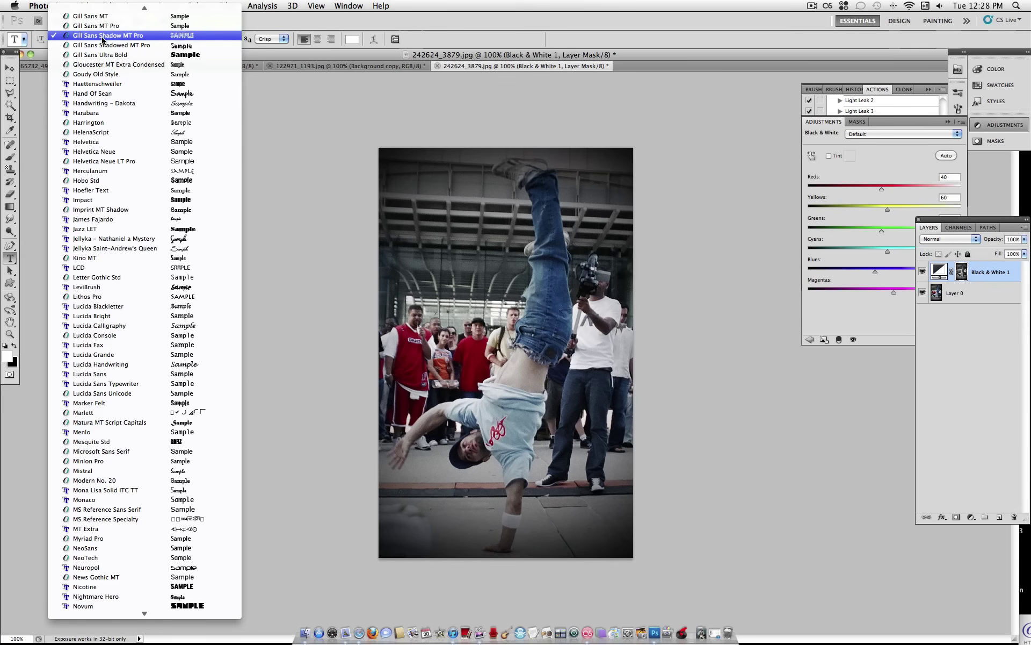
{"action": "left_click", "coordinate": [135, 36]}
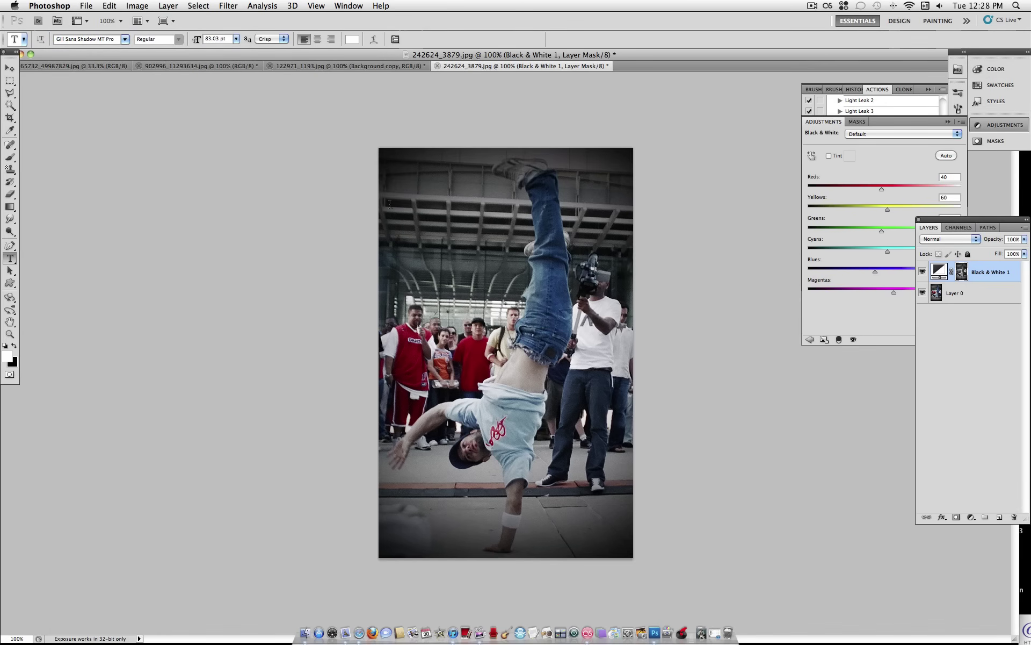
{"action": "left_click", "coordinate": [236, 39]}
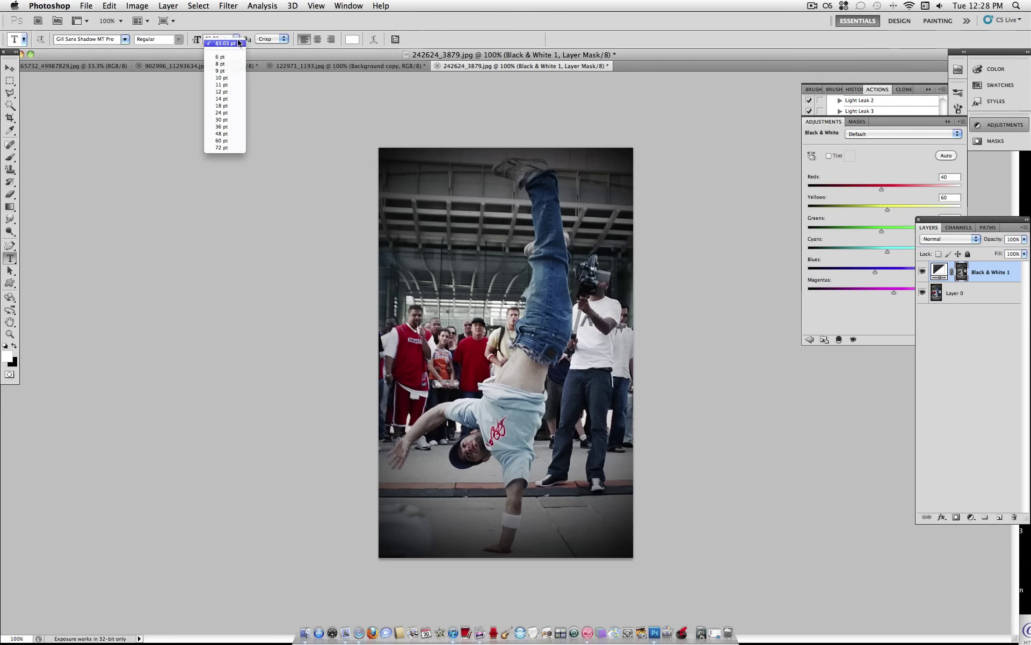
{"action": "left_click", "coordinate": [237, 39]}
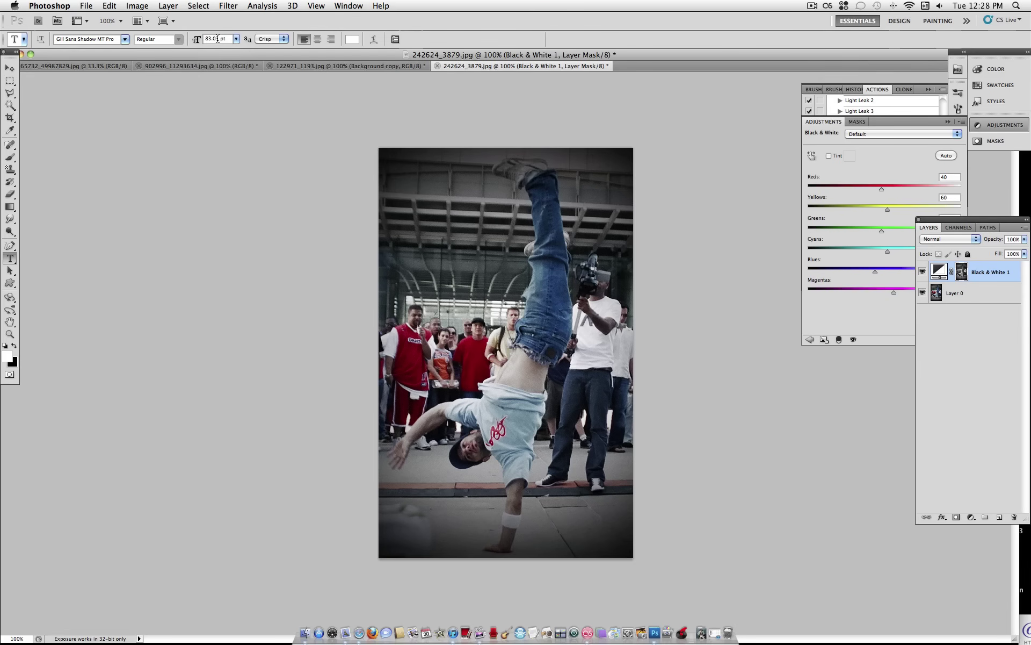
{"action": "double_click", "coordinate": [214, 38]}
{"action": "left_click", "coordinate": [429, 253]}
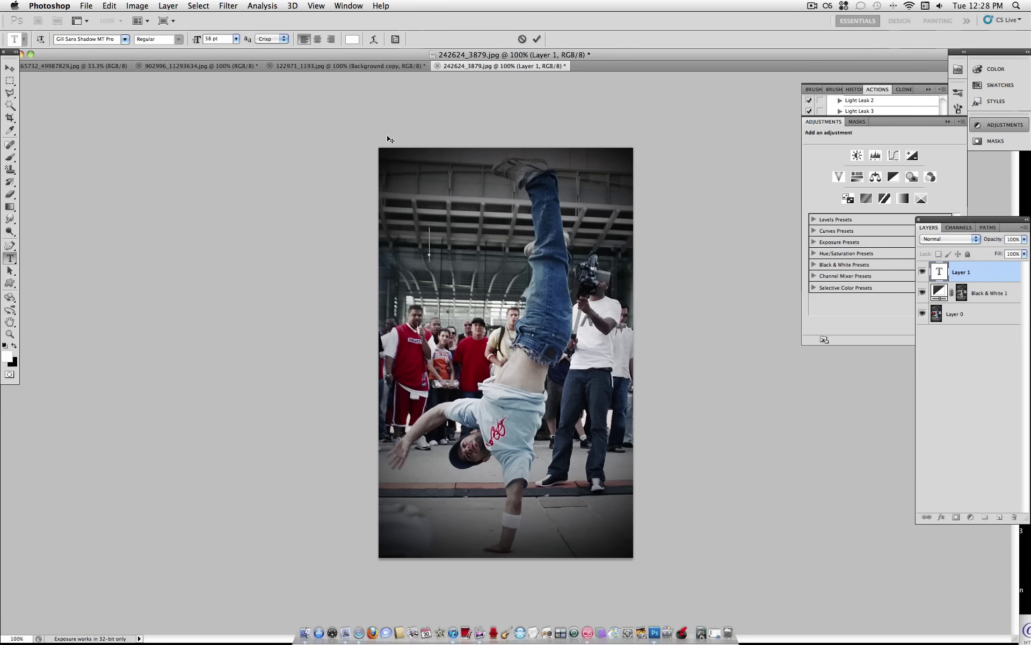
Type 'TAKE A' on the new text layer and commit it
{"action": "type", "text": "T"}
{"action": "type", "text": "AKE"}
{"action": "key", "text": "BackSpace"}
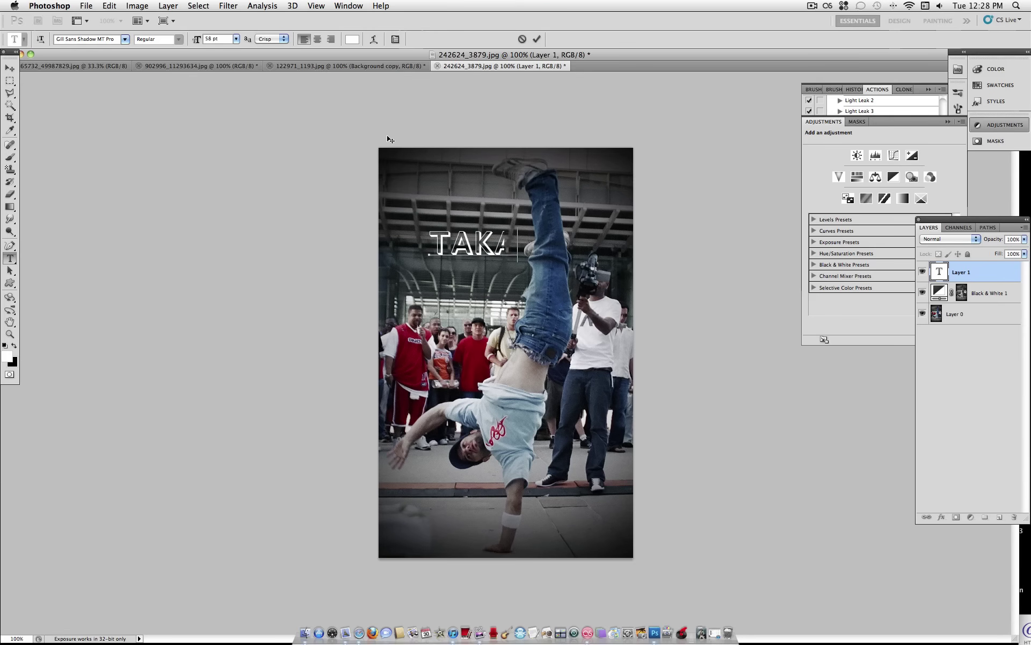
{"action": "type", "text": "A"}
{"action": "key", "text": "BackSpace"}
{"action": "type", "text": "E A"}
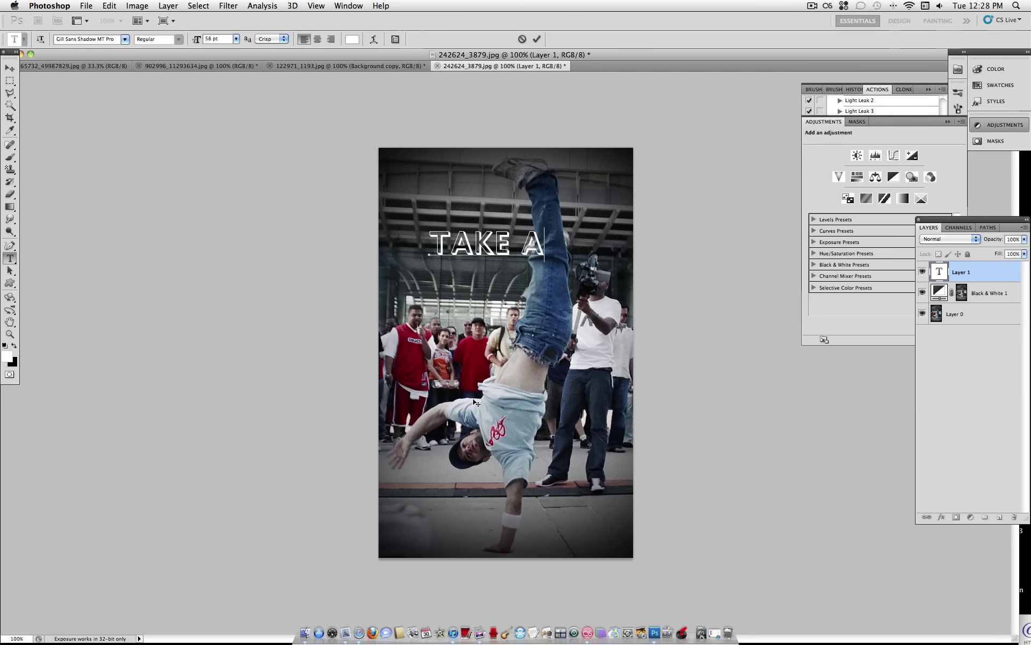
{"action": "key", "text": "Return"}
{"action": "key", "text": "BackSpace"}
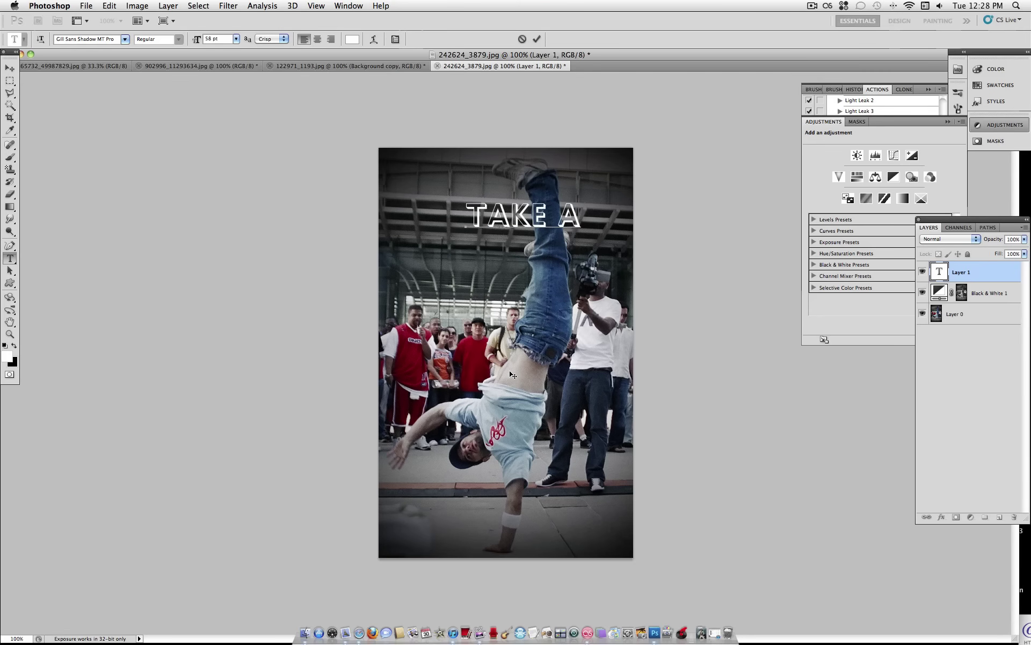
{"action": "left_click", "coordinate": [971, 272]}
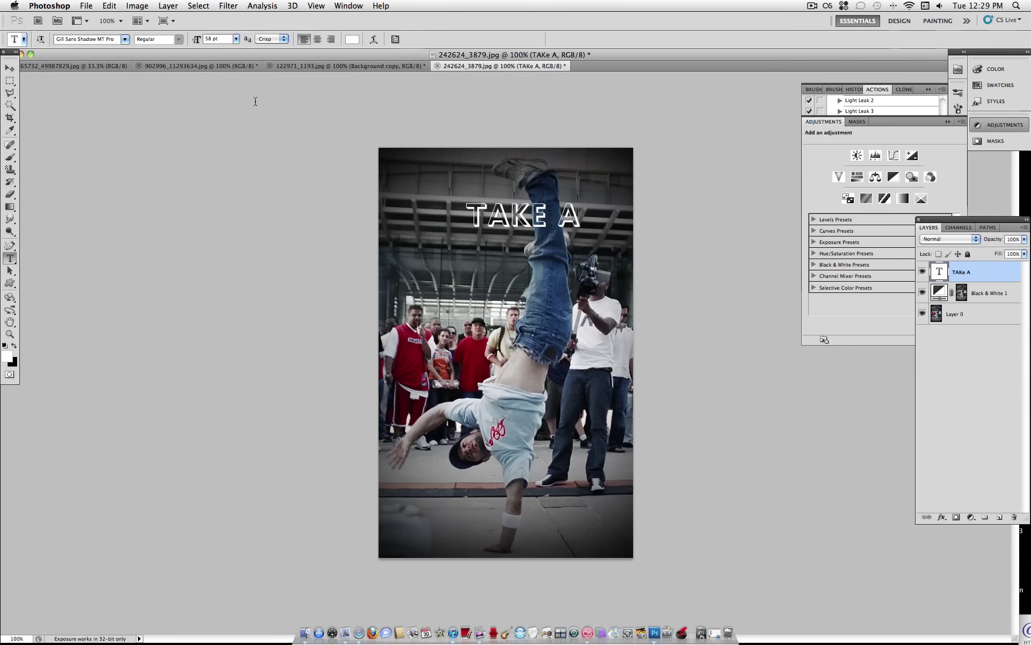
Scale TAKE A to about 176% near the top centre, then start new text below it
{"action": "key", "text": "super+t"}
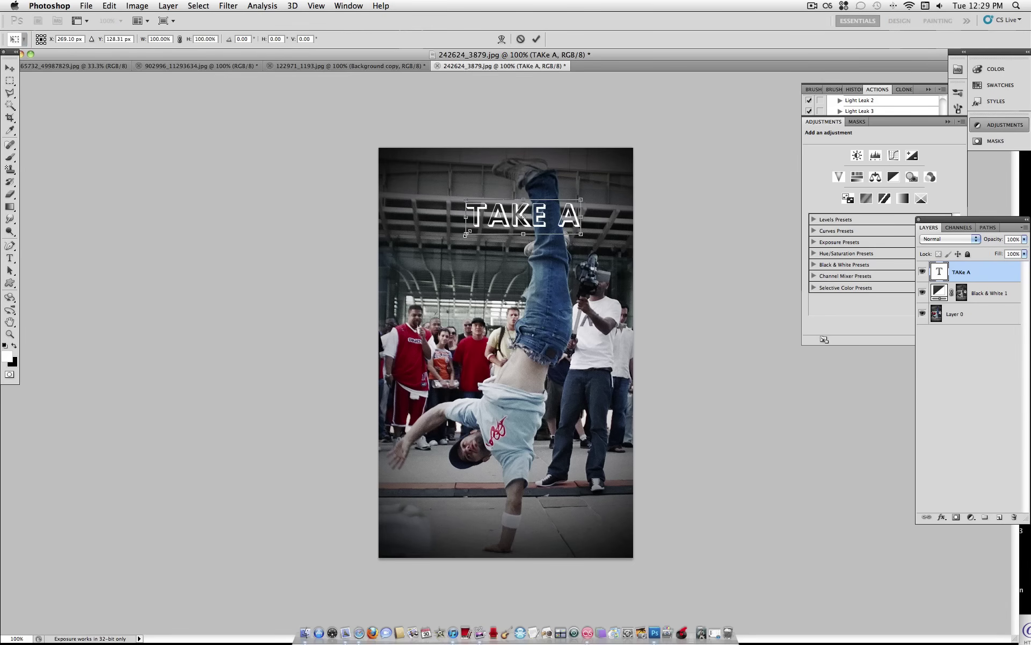
{"action": "left_click_drag", "start_coordinate": [467, 233], "coordinate": [395, 263]}
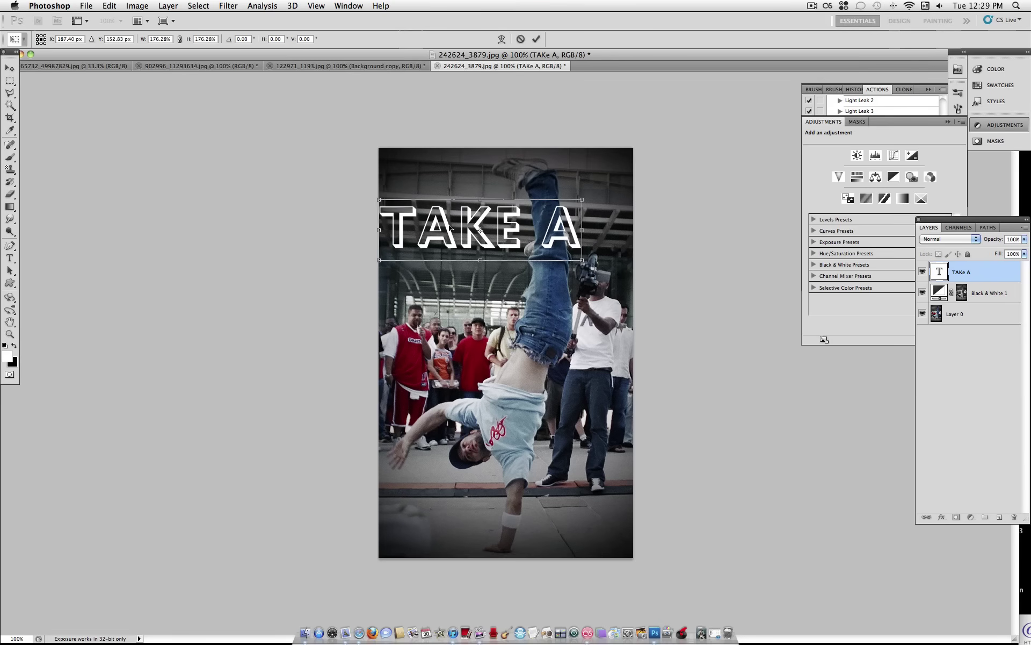
{"action": "left_click_drag", "start_coordinate": [441, 227], "coordinate": [460, 222]}
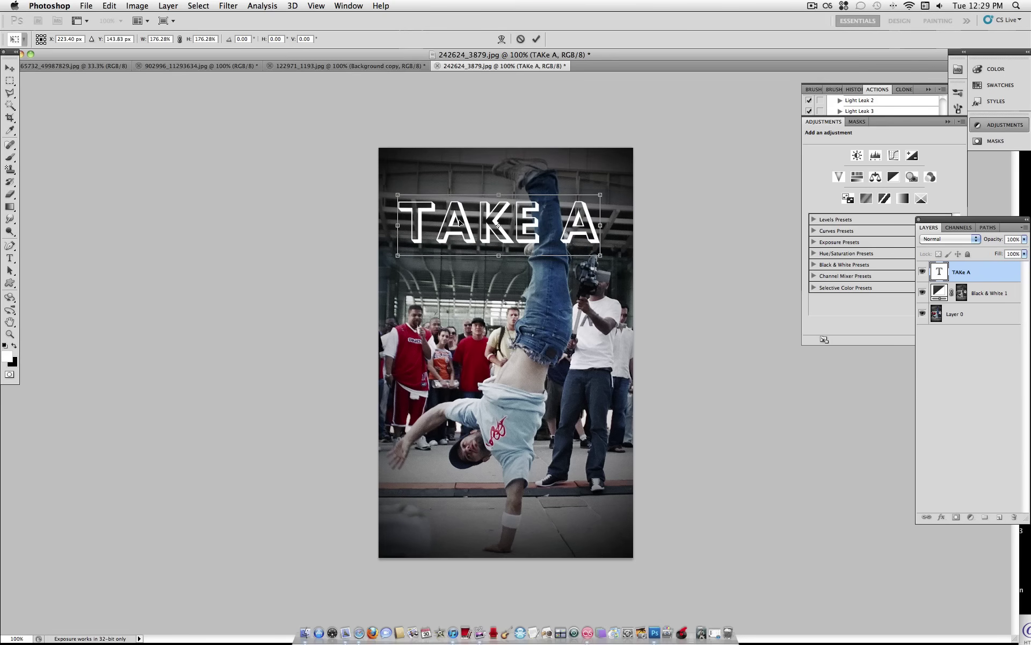
{"action": "key", "text": "Return"}
{"action": "key", "text": "t"}
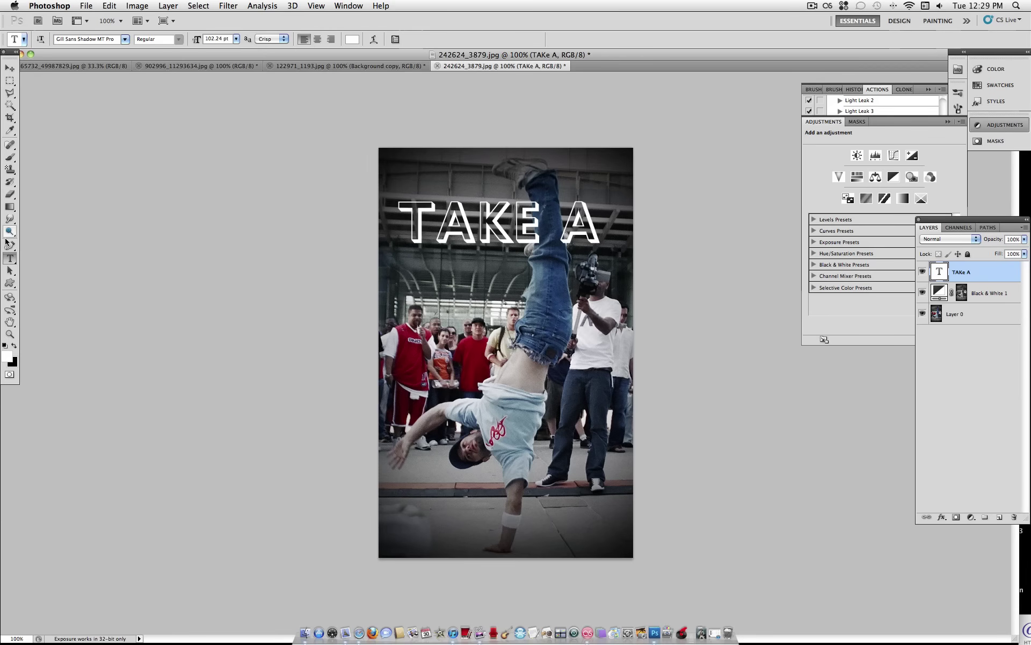
{"action": "left_click", "coordinate": [407, 300]}
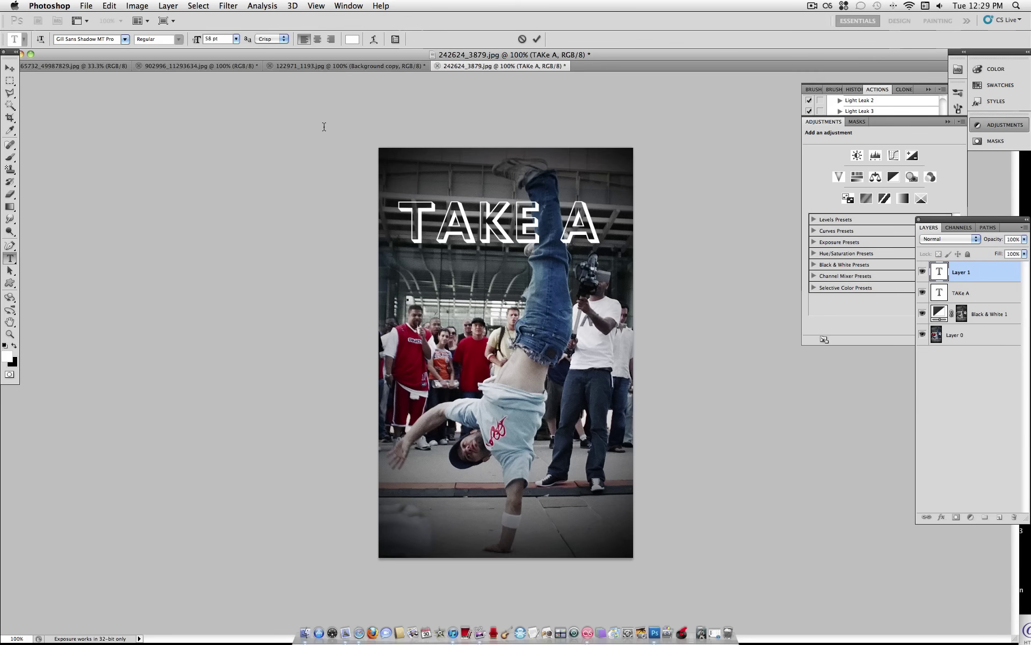
Type 'STAND' and scale it to roughly TAKE A's width, placed directly beneath it
{"action": "type", "text": "STAND"}
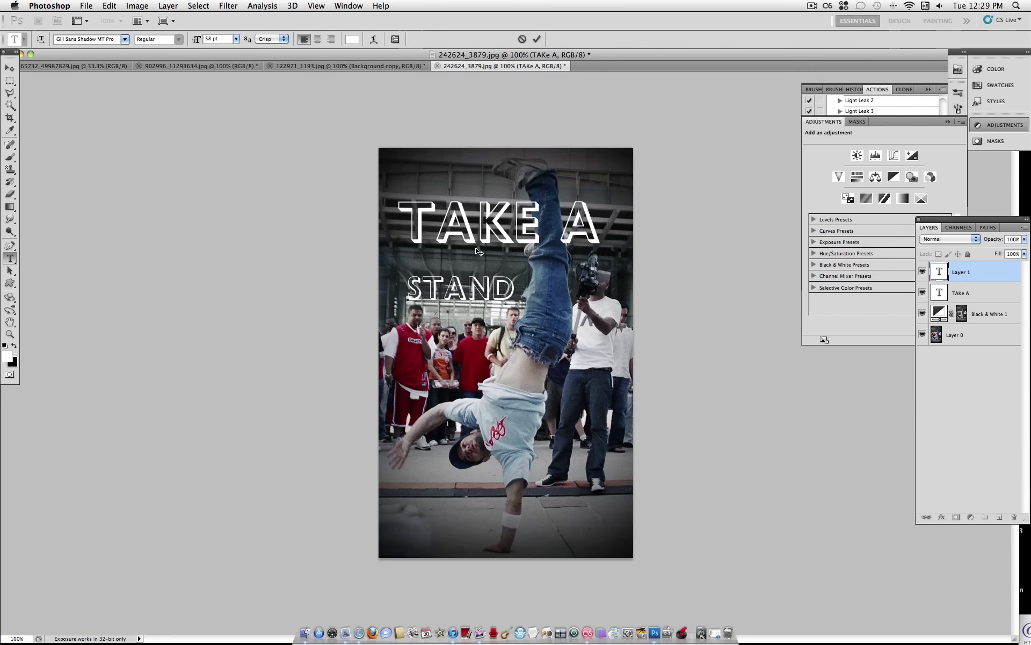
{"action": "left_click", "coordinate": [974, 275]}
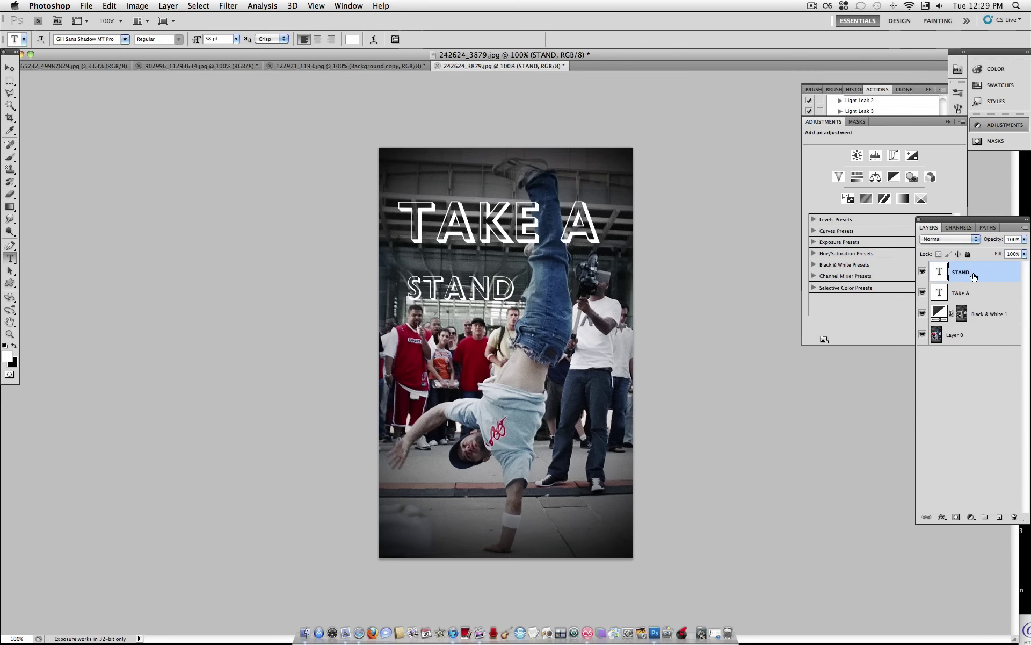
{"action": "key", "text": "super+t"}
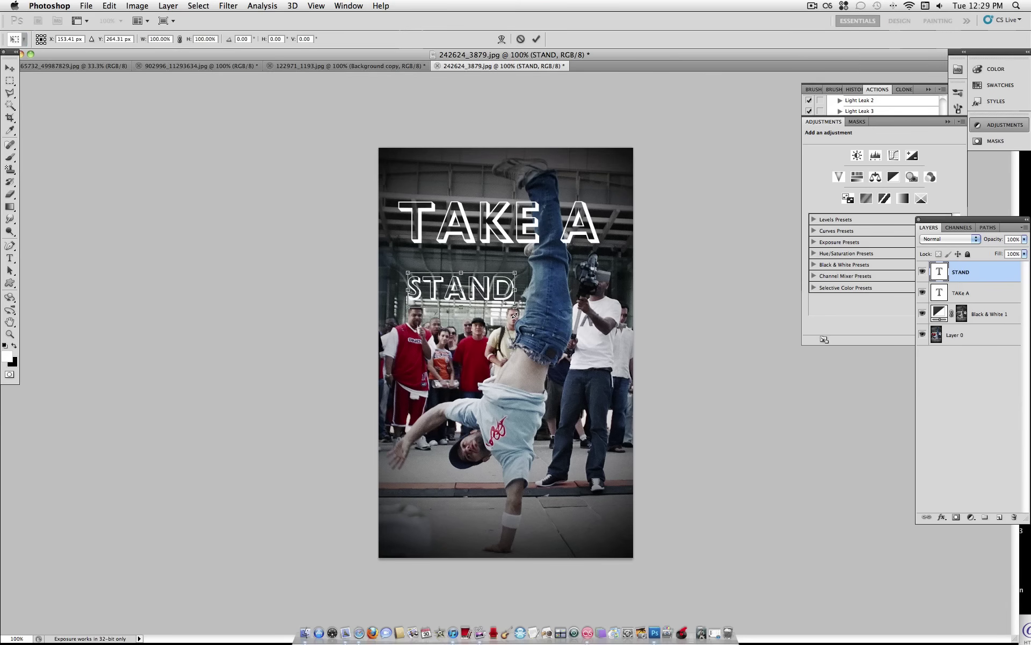
{"action": "left_click_drag", "start_coordinate": [515, 307], "coordinate": [614, 396]}
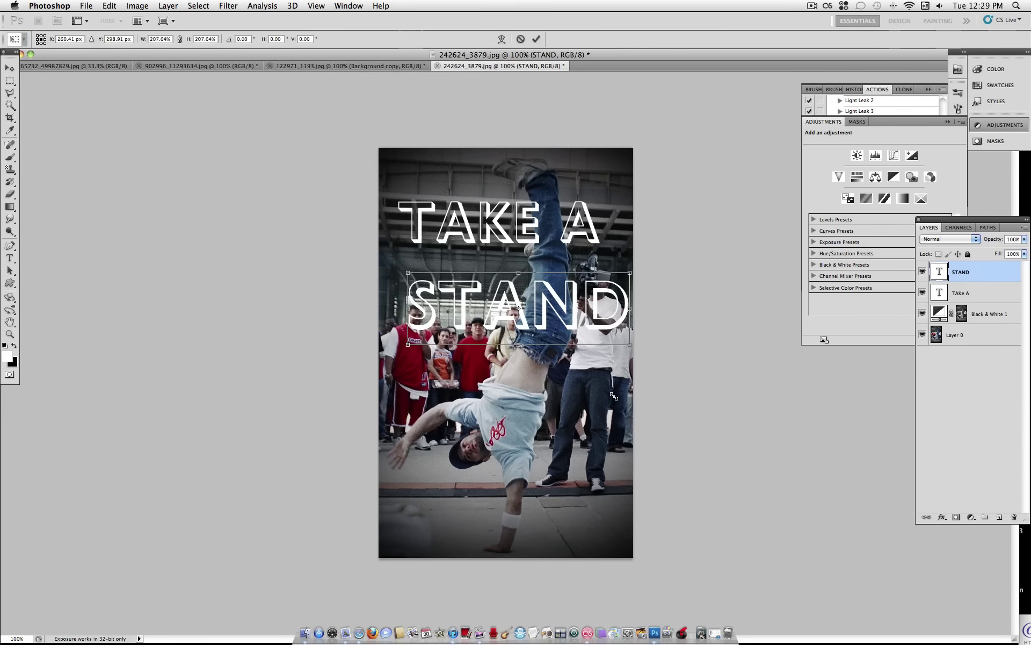
{"action": "left_click_drag", "start_coordinate": [574, 286], "coordinate": [573, 250]}
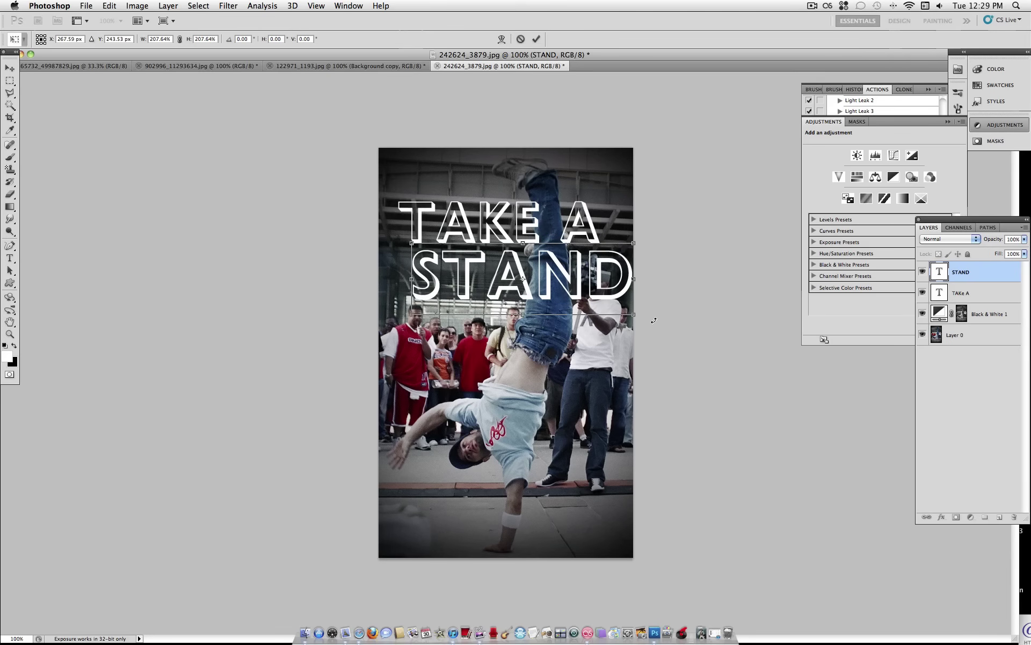
{"action": "left_click_drag", "start_coordinate": [636, 318], "coordinate": [587, 263]}
{"action": "key", "text": "Up"}
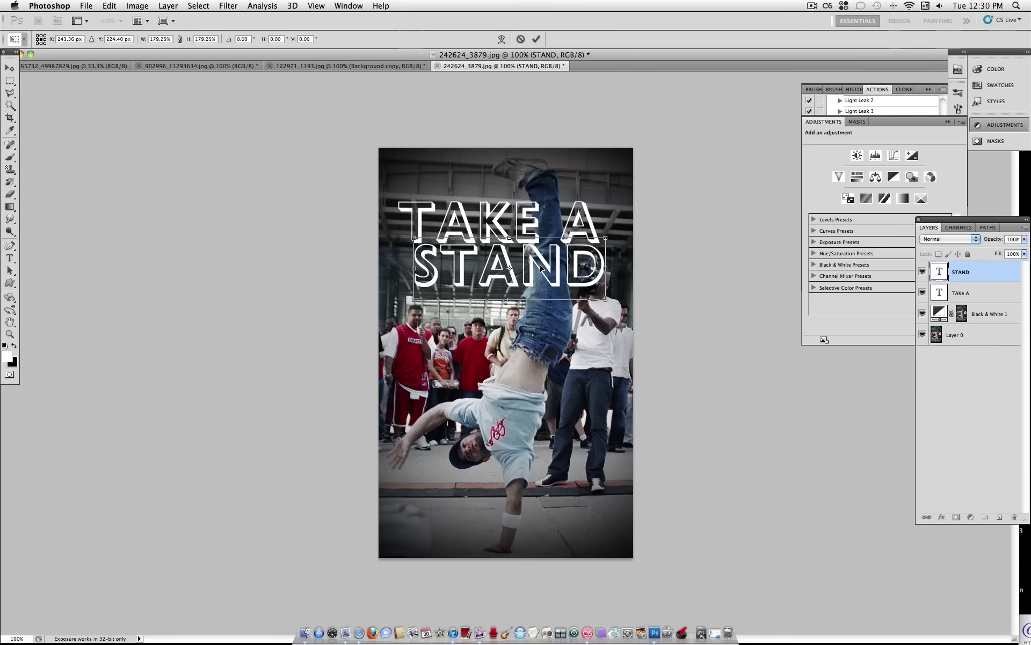
{"action": "left_click_drag", "start_coordinate": [413, 299], "coordinate": [409, 302]}
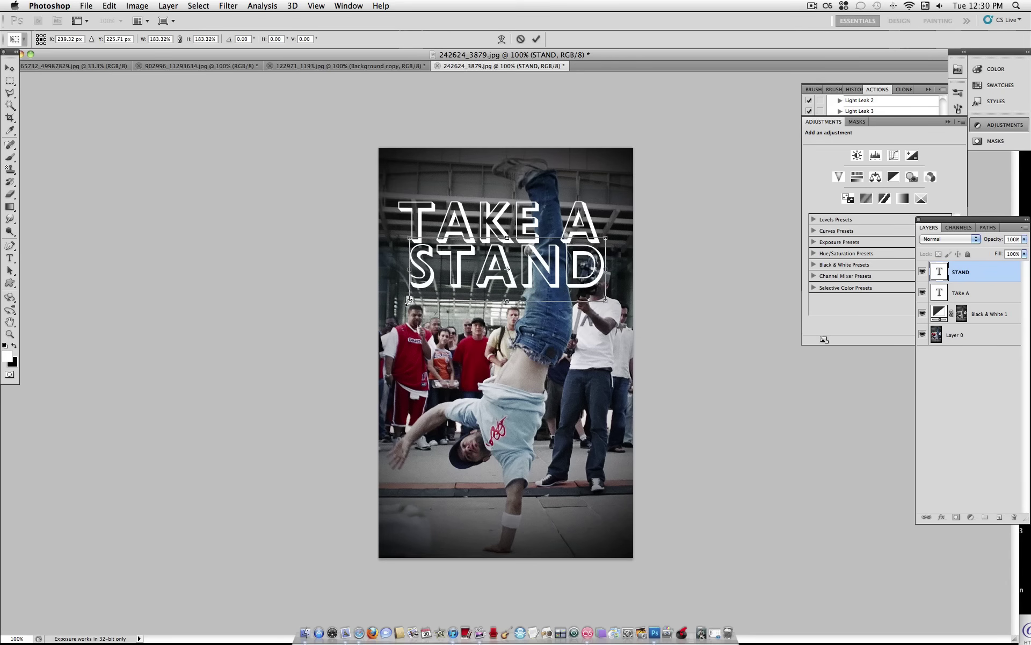
{"action": "key", "text": "shift+Down"}
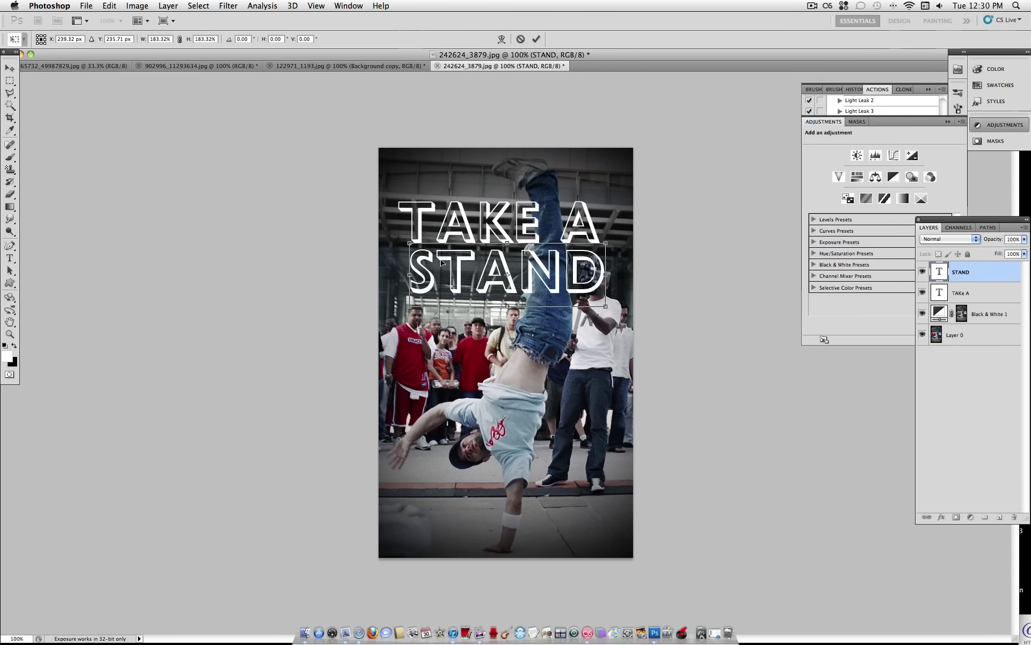
{"action": "left_click_drag", "start_coordinate": [410, 306], "coordinate": [399, 321]}
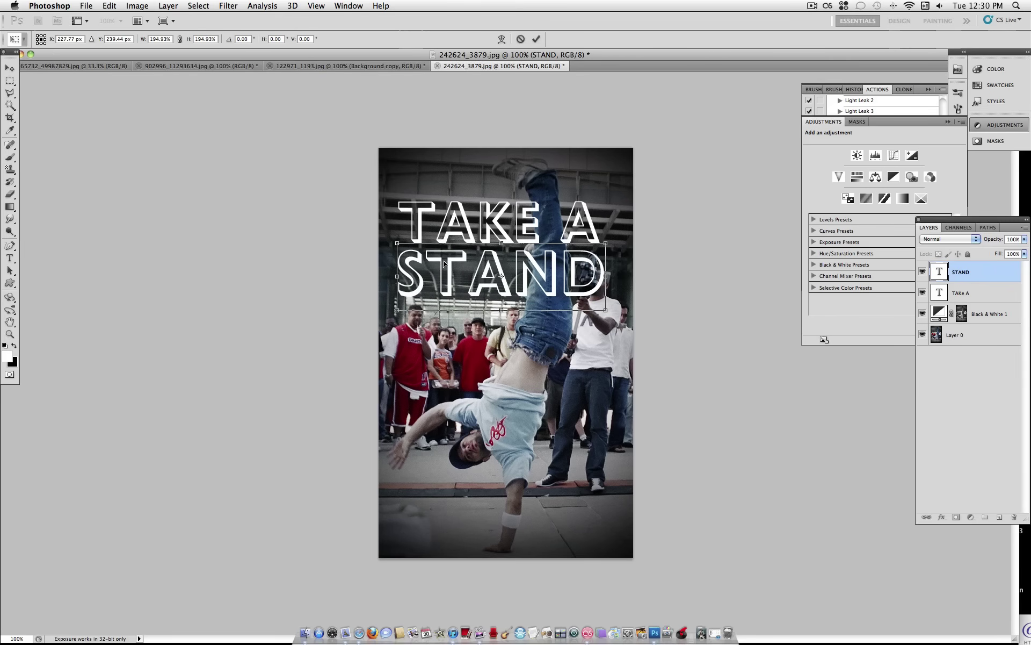
{"action": "key", "text": "Return"}
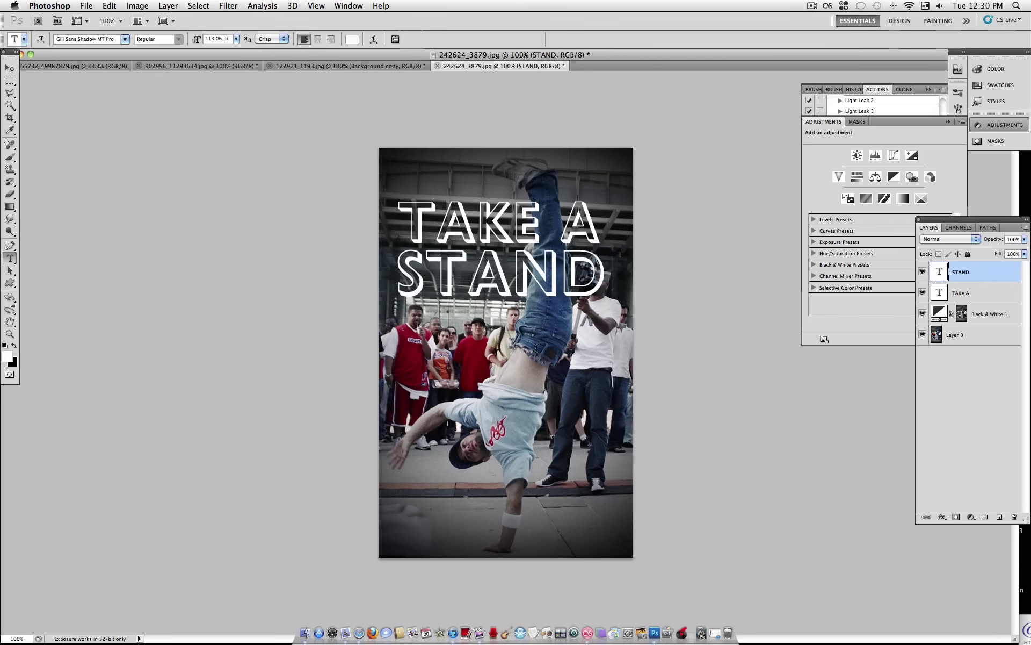
Nudge STAND a few pixels up and right with the Move tool
{"action": "left_click", "coordinate": [9, 69]}
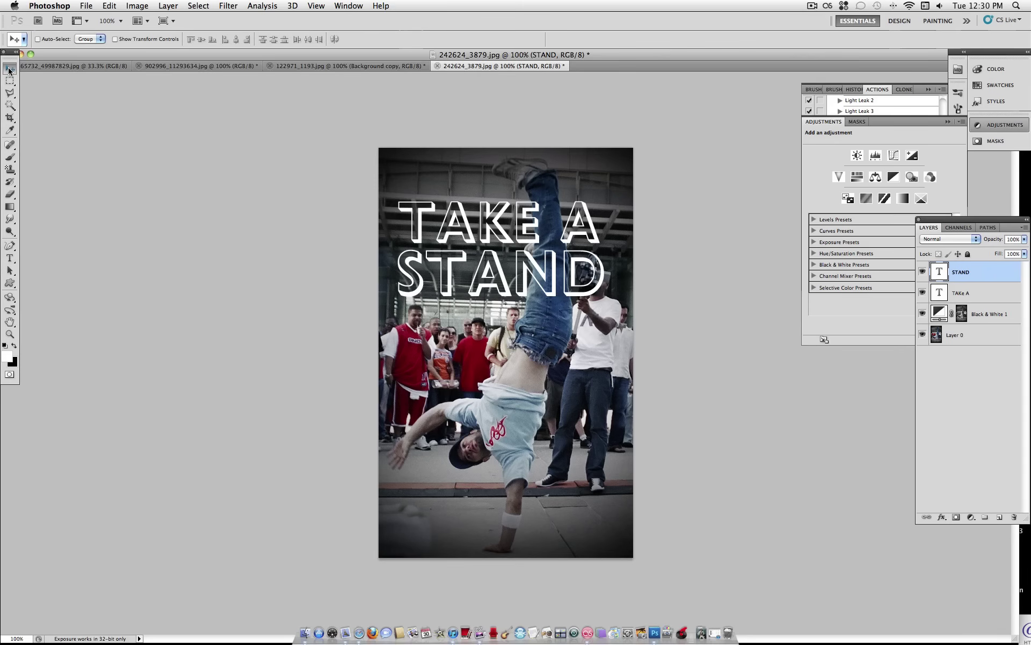
{"action": "key", "text": "Up"}
{"action": "key", "text": "Up"}
{"action": "key", "text": "Up"}
{"action": "key", "text": "Up"}
{"action": "key", "text": "Up"}
{"action": "key", "text": "Right"}
{"action": "key", "text": "Right"}
{"action": "key", "text": "Right"}
{"action": "key", "text": "Right"}
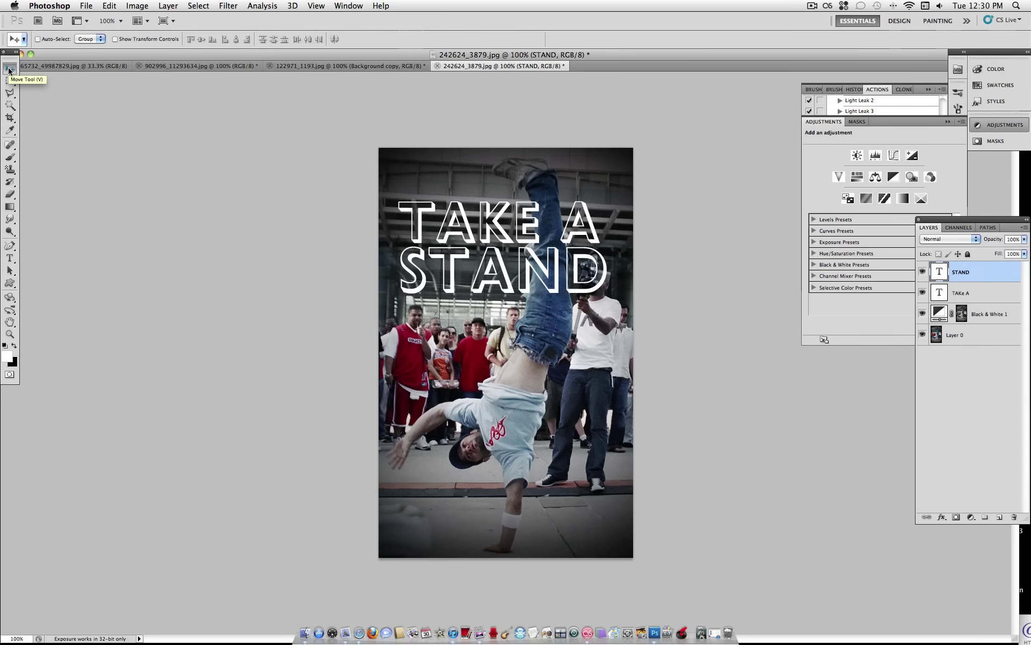
{"action": "key", "text": "Up"}
{"action": "key", "text": "Up"}
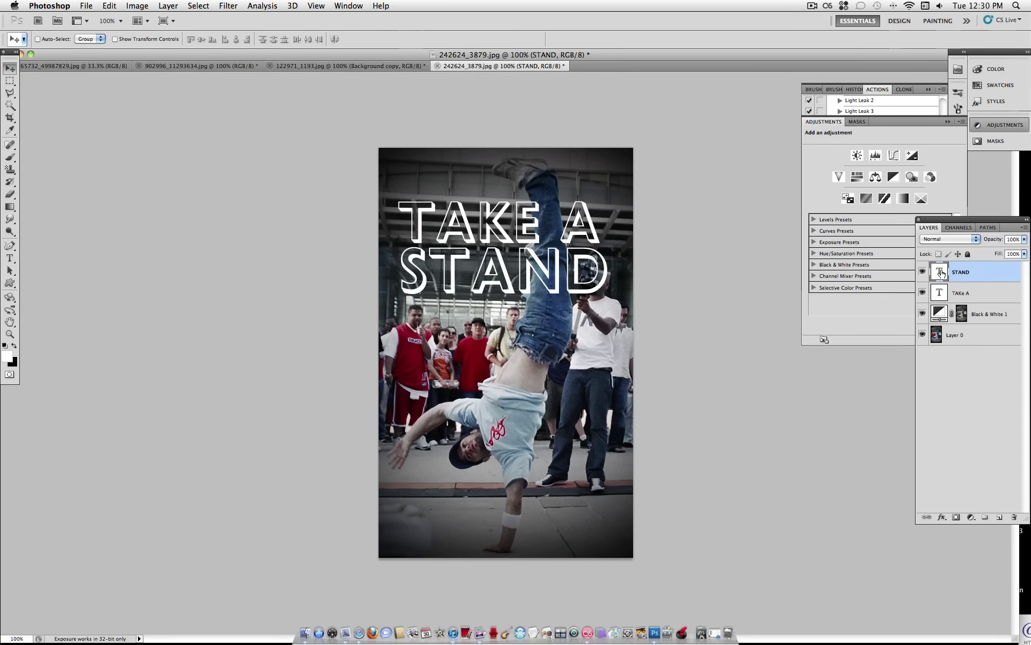
Select the whole word STAND and set its tracking to -50 in the Character panel
{"action": "double_click", "coordinate": [939, 273]}
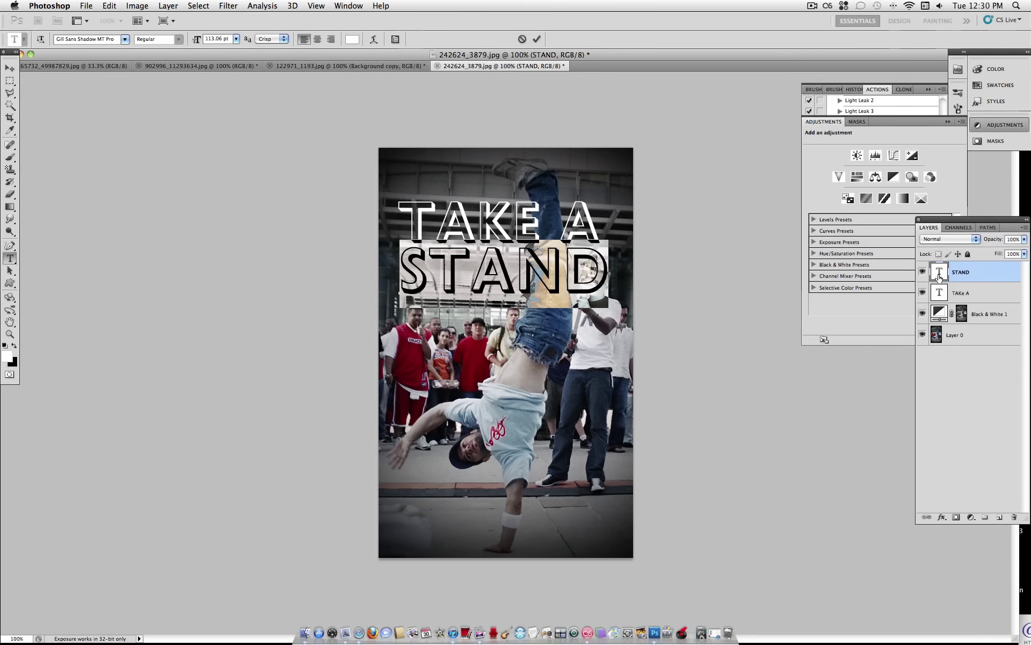
{"action": "left_click", "coordinate": [396, 40]}
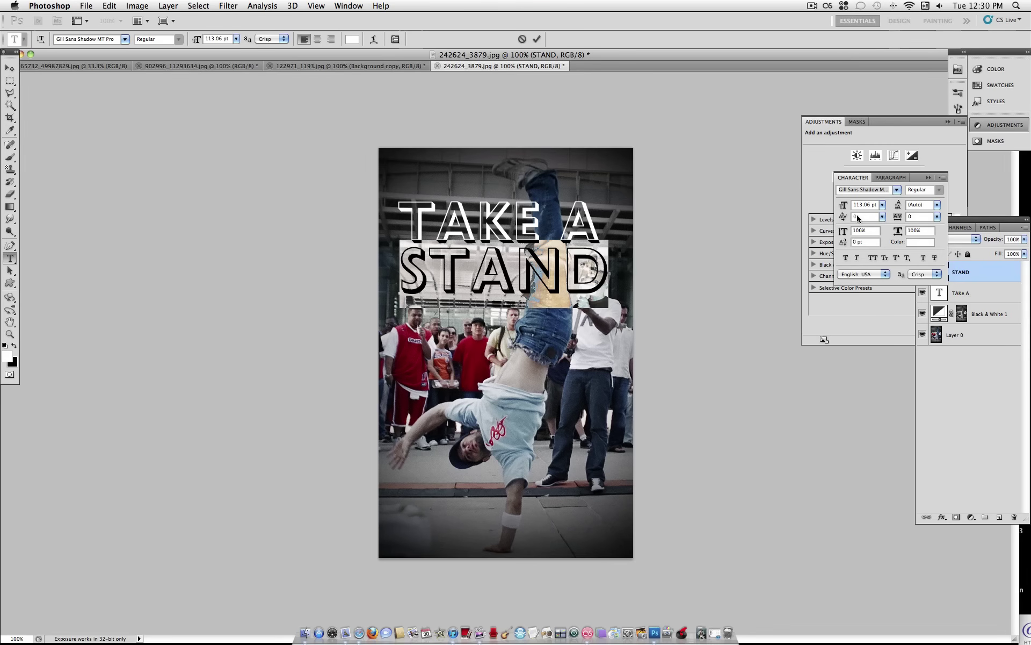
{"action": "left_click", "coordinate": [917, 216]}
{"action": "key", "text": "Down"}
{"action": "key", "text": "Down"}
{"action": "key", "text": "Down"}
{"action": "key", "text": "Down"}
{"action": "key", "text": "Down"}
{"action": "key", "text": "Down"}
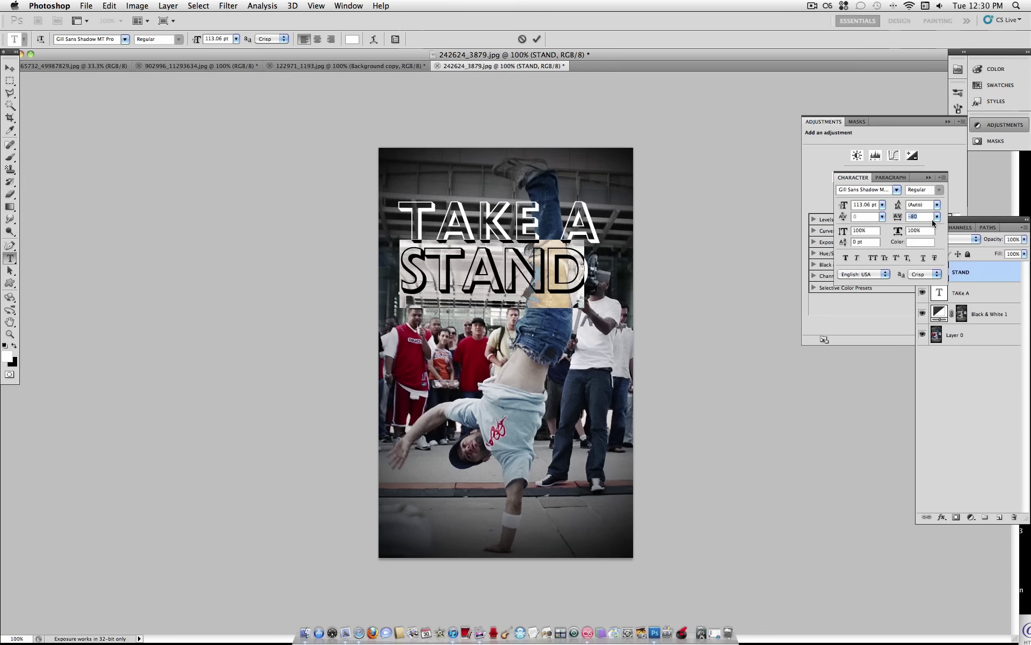
{"action": "key", "text": "Up"}
{"action": "key", "text": "Up"}
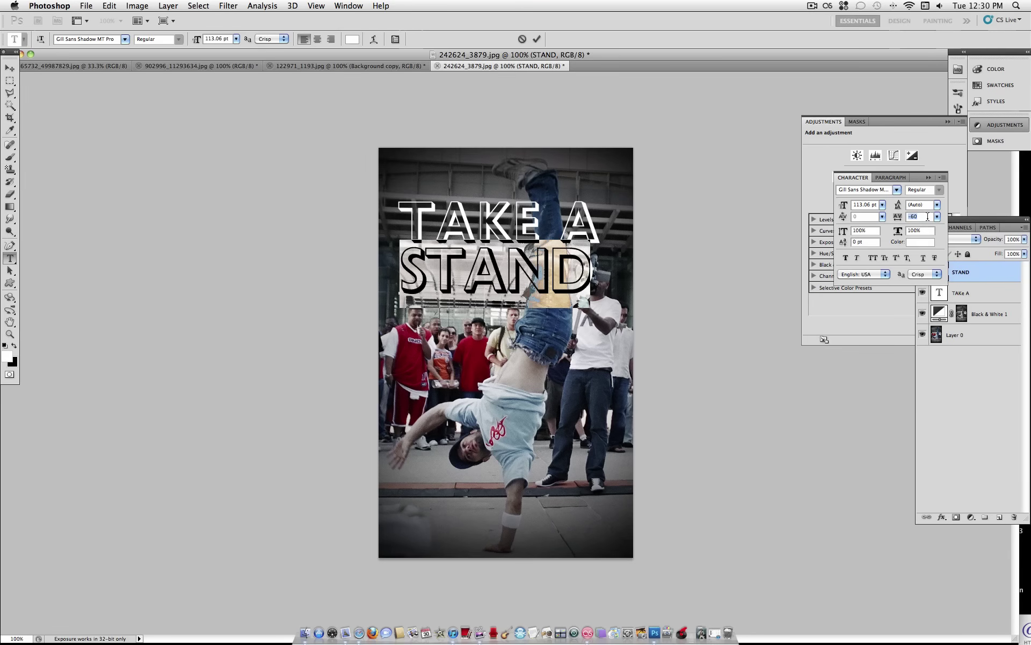
{"action": "left_click", "coordinate": [927, 216]}
{"action": "left_click", "coordinate": [585, 269]}
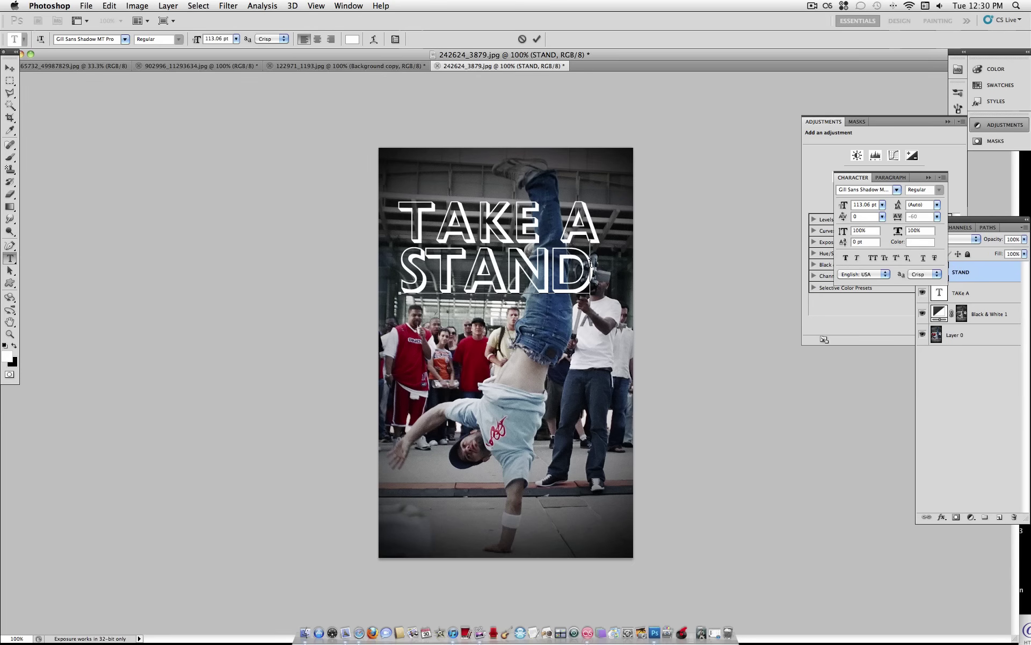
{"action": "left_click_drag", "start_coordinate": [591, 269], "coordinate": [384, 260]}
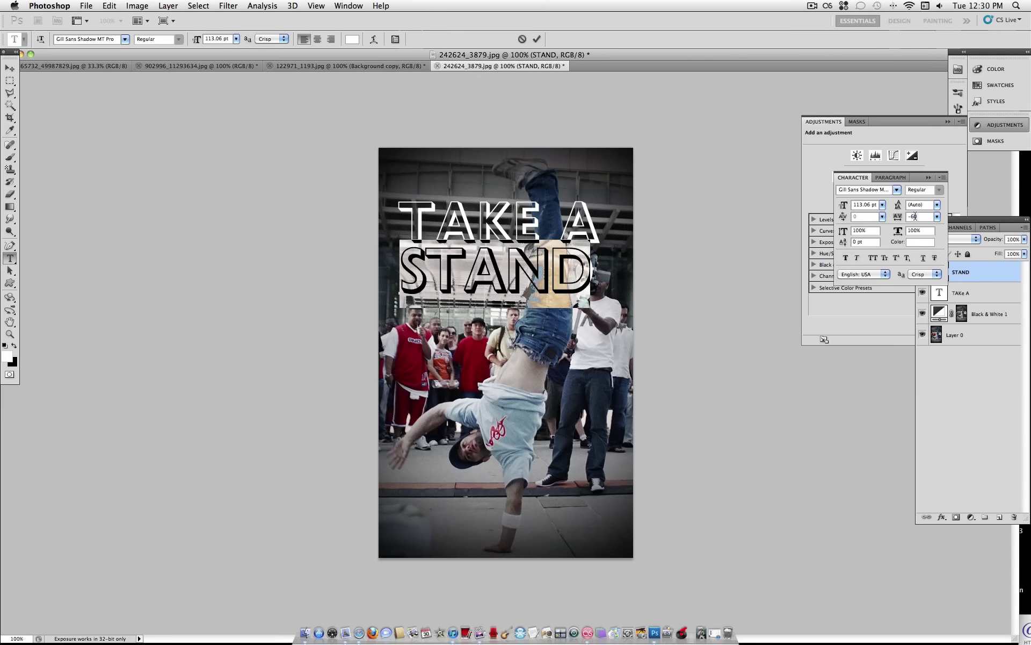
{"action": "double_click", "coordinate": [913, 216]}
{"action": "type", "text": "-50"}
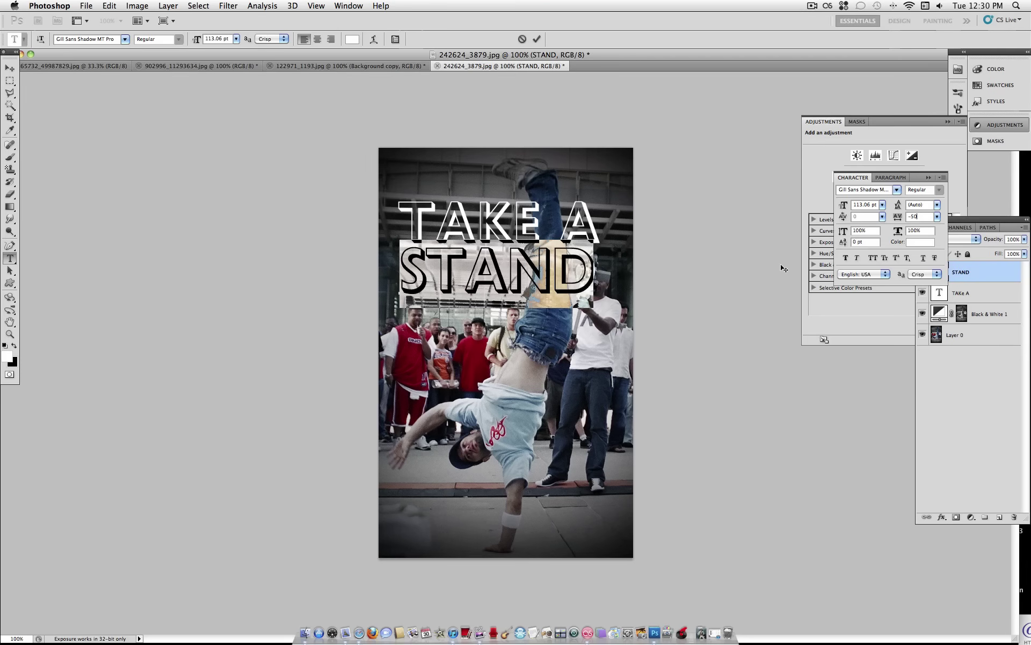
{"action": "key", "text": "ctrl+Return"}
{"action": "key", "text": "v"}
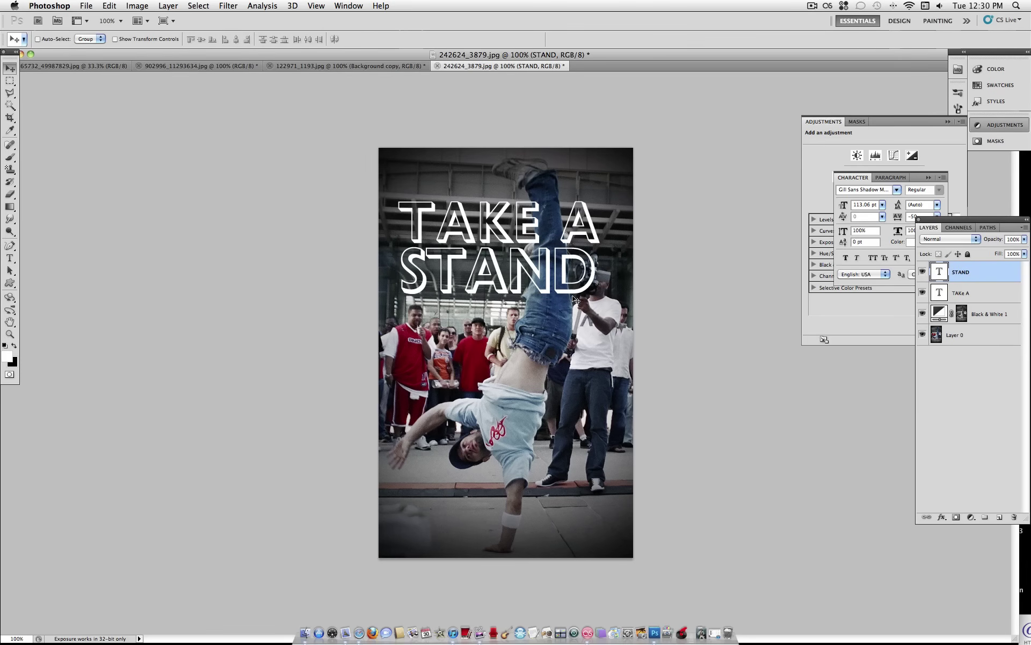
Rescale STAND slightly so its type size reads 111.4 pt
{"action": "key", "text": "ctrl+t"}
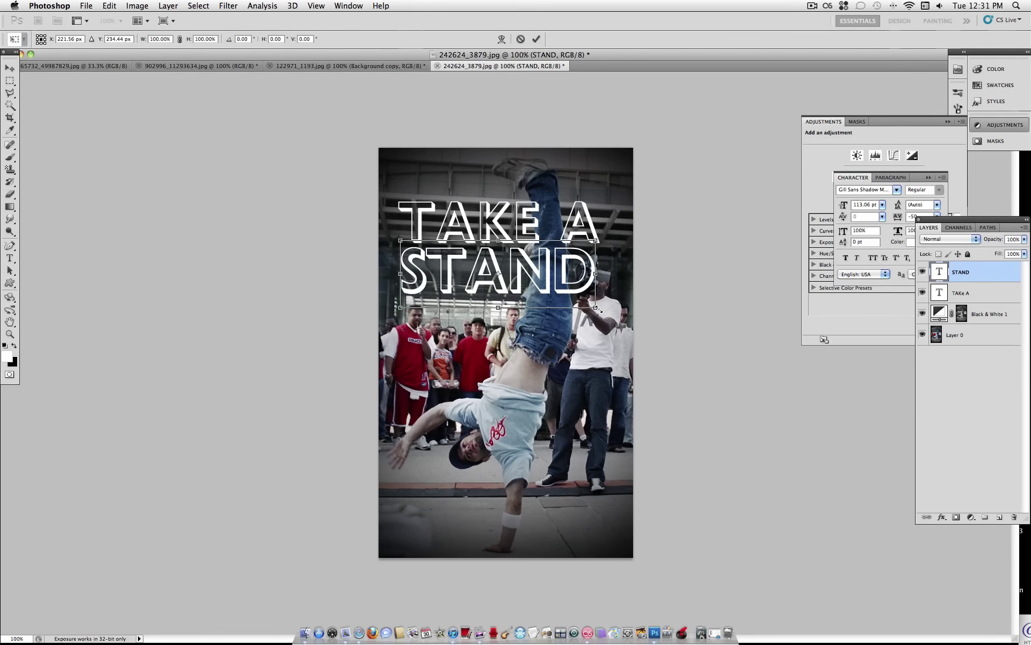
{"action": "left_click_drag", "start_coordinate": [598, 309], "coordinate": [603, 314]}
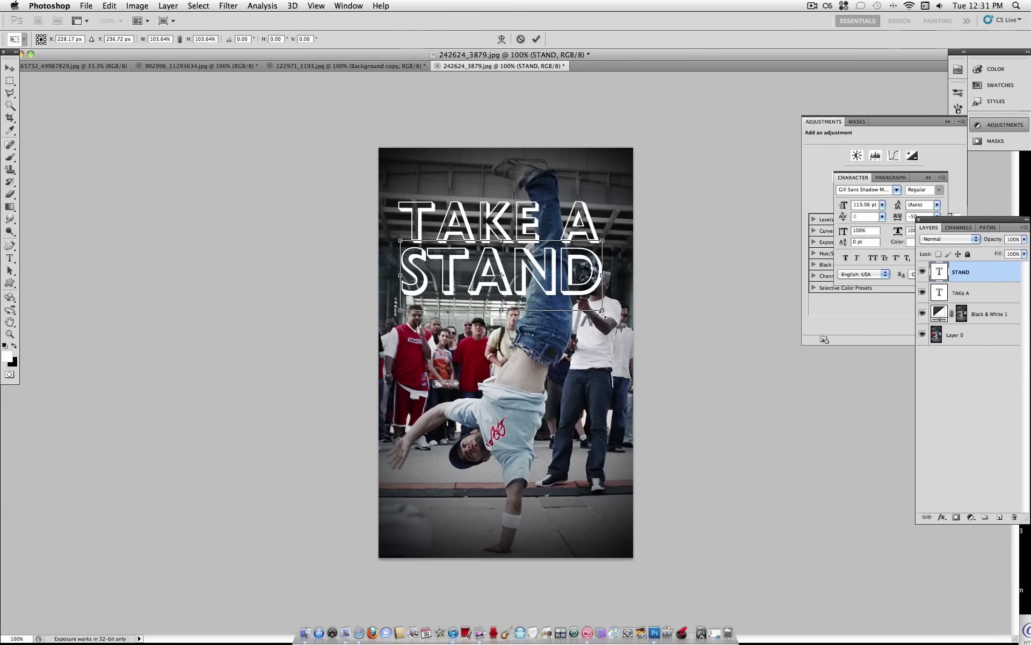
{"action": "left_click_drag", "start_coordinate": [401, 311], "coordinate": [407, 308]}
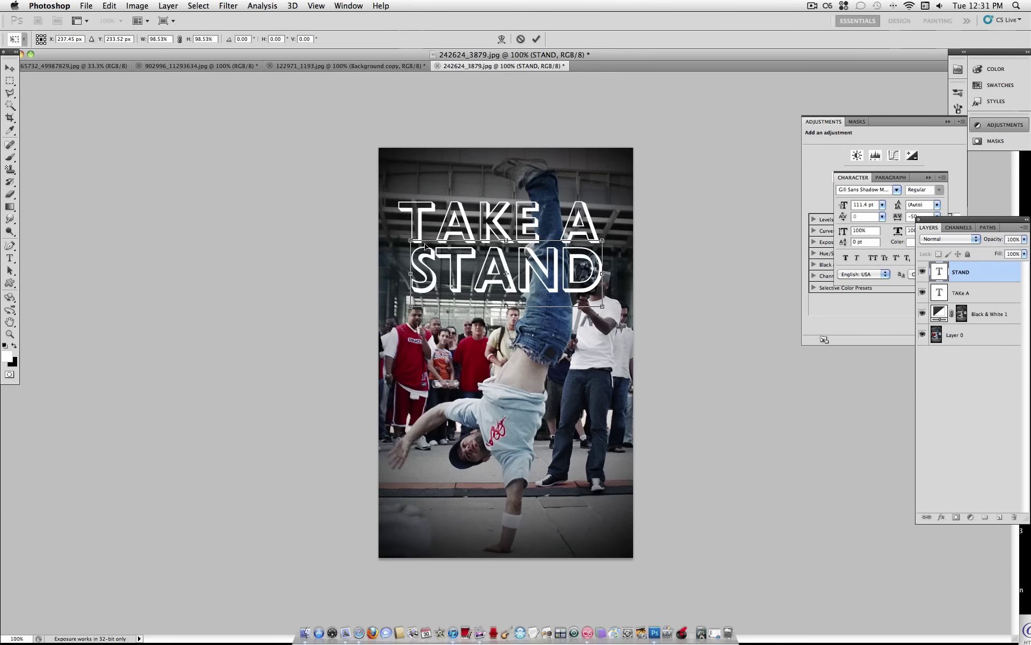
{"action": "key", "text": "Return"}
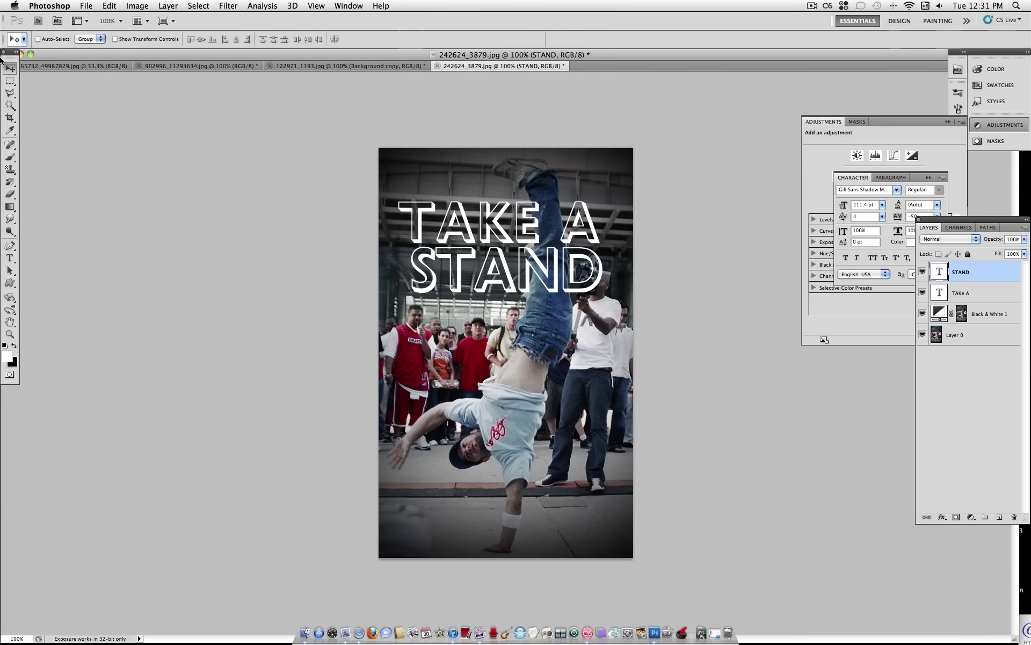
Move TAKE A and STAND together a few pixels right and down, then reselect STAND
{"action": "left_click", "coordinate": [964, 297], "text": "shift"}
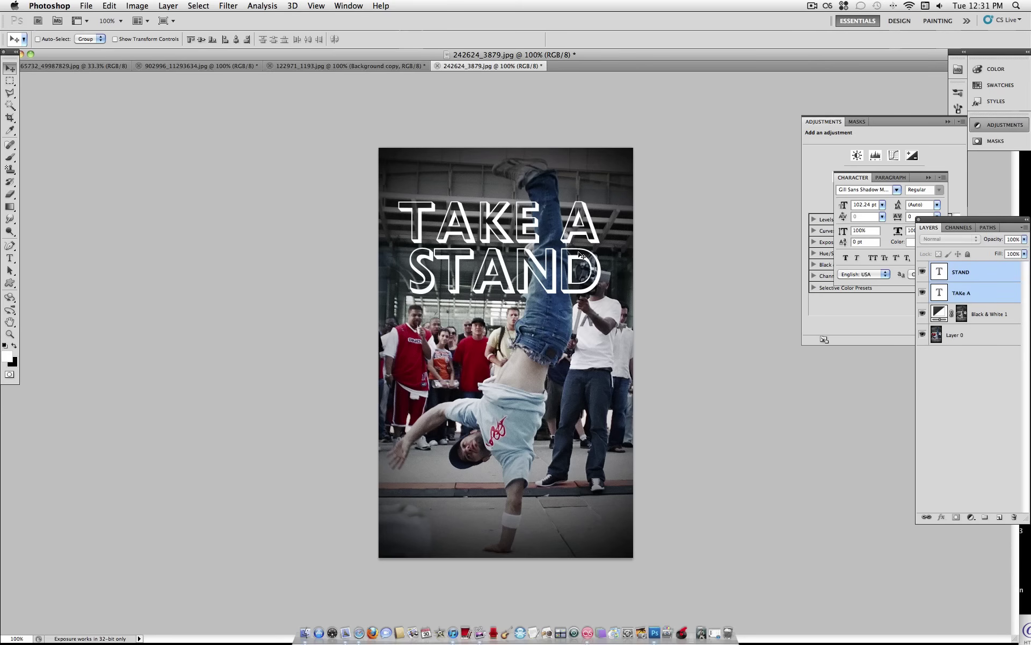
{"action": "left_click_drag", "start_coordinate": [574, 252], "coordinate": [577, 253]}
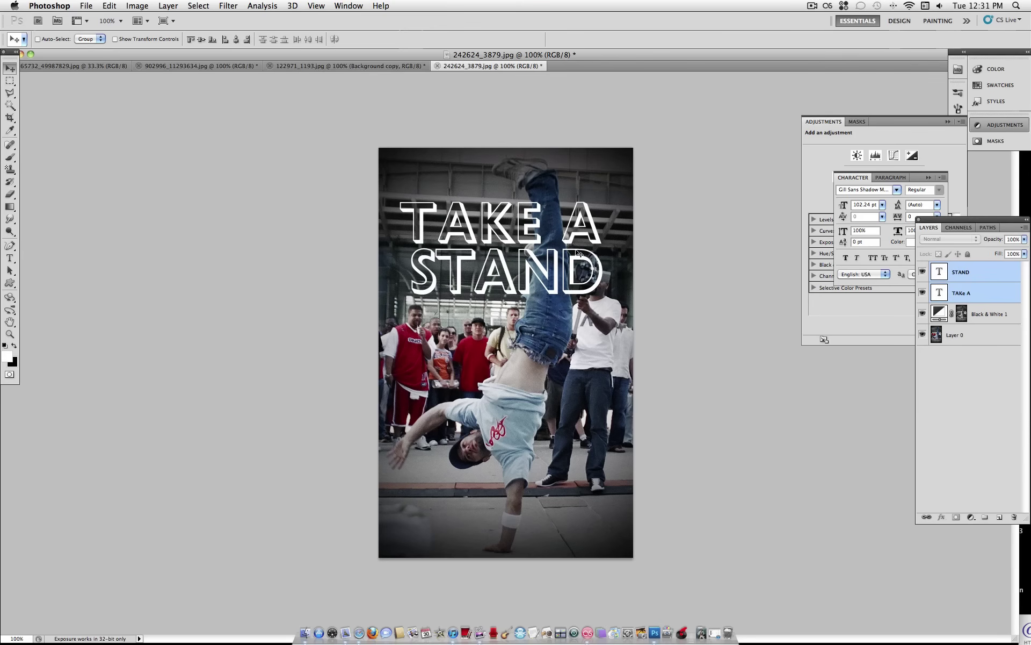
{"action": "left_click", "coordinate": [974, 279]}
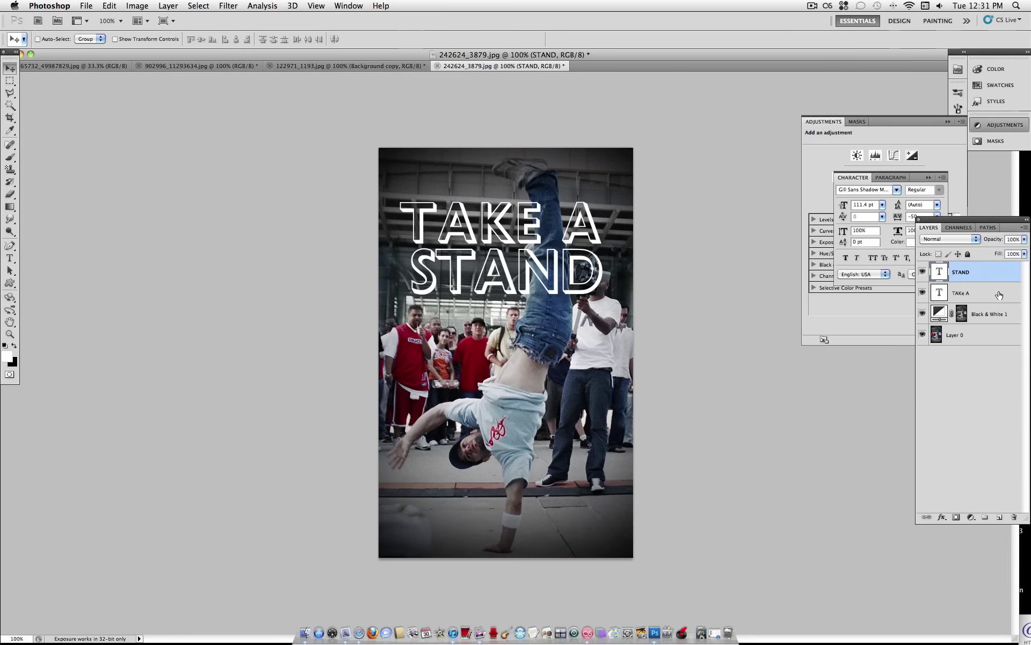
Colour the STAND text blue, sampled from the dancer's light-blue shirt and brightened
{"action": "double_click", "coordinate": [940, 272]}
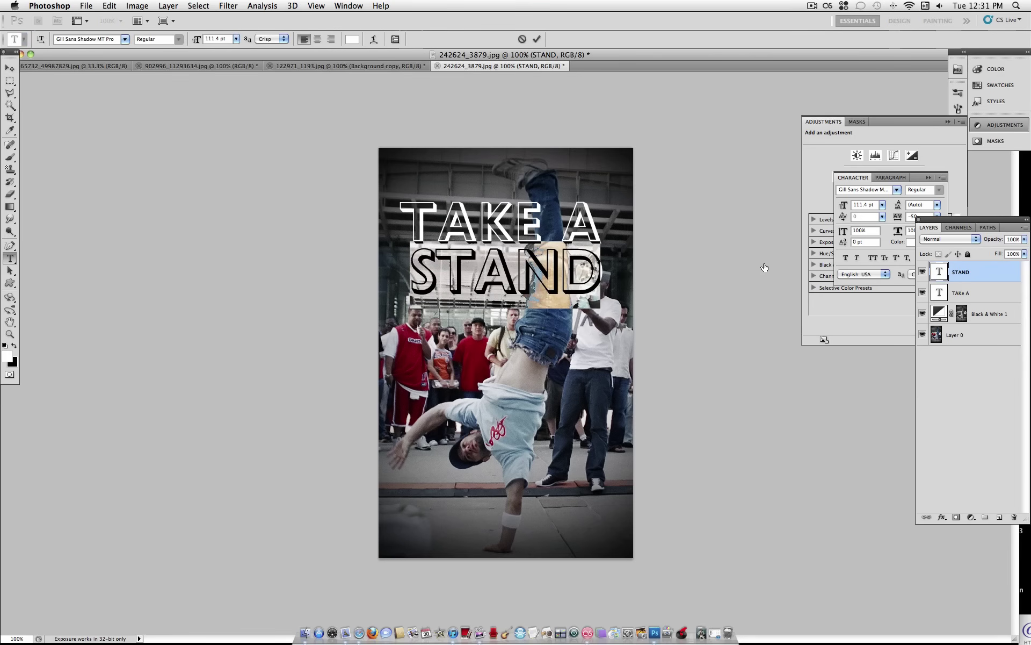
{"action": "left_click", "coordinate": [8, 359]}
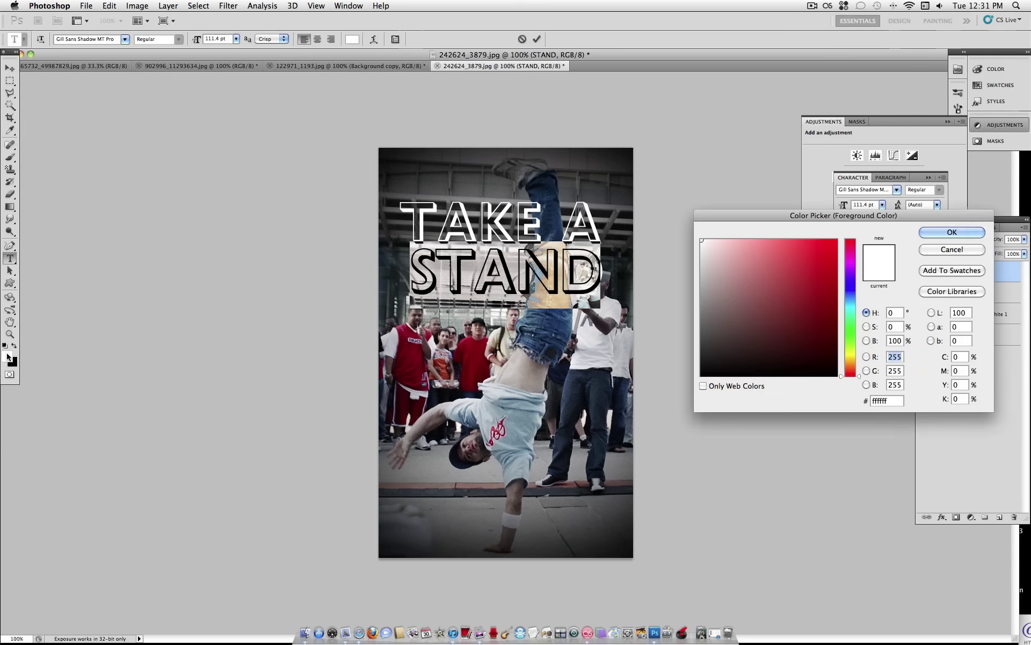
{"action": "left_click", "coordinate": [850, 308]}
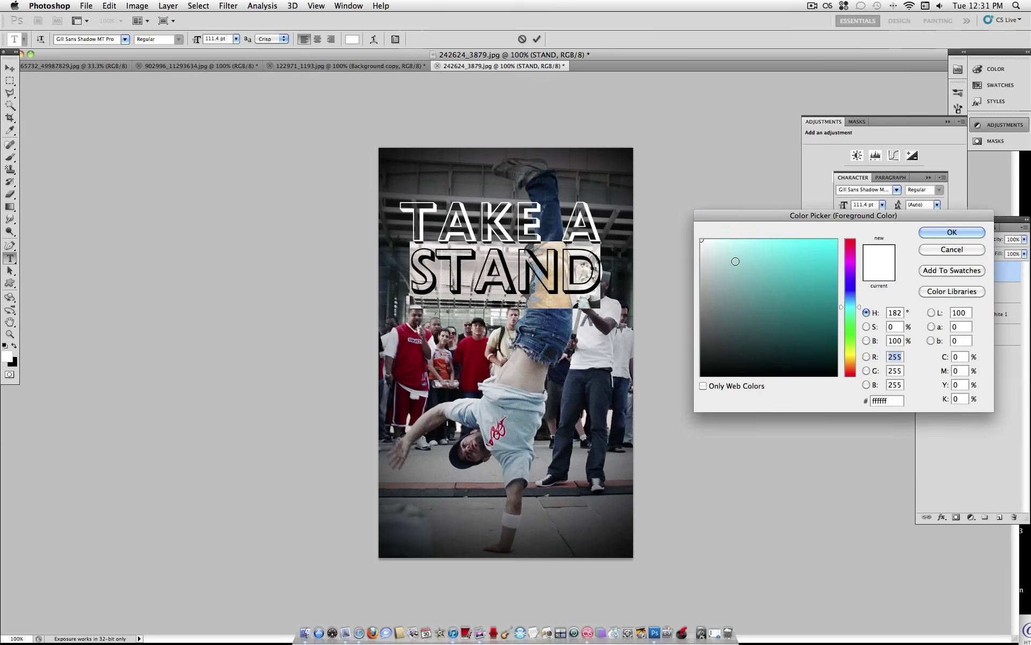
{"action": "mouse_move", "coordinate": [736, 261]}
{"action": "left_mouse_down"}
{"action": "mouse_move", "coordinate": [770, 240]}
{"action": "mouse_move", "coordinate": [789, 244]}
{"action": "left_mouse_up"}
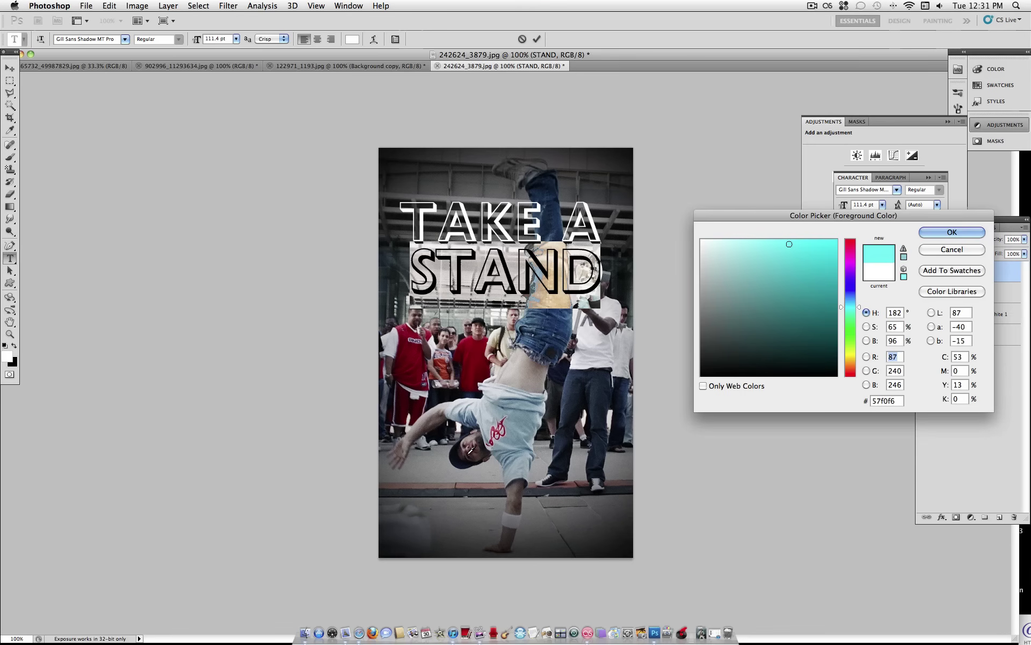
{"action": "left_click", "coordinate": [531, 410]}
{"action": "mouse_move", "coordinate": [754, 289]}
{"action": "left_mouse_down"}
{"action": "mouse_move", "coordinate": [780, 226]}
{"action": "mouse_move", "coordinate": [811, 229]}
{"action": "mouse_move", "coordinate": [801, 214]}
{"action": "left_mouse_up"}
{"action": "left_click", "coordinate": [952, 232]}
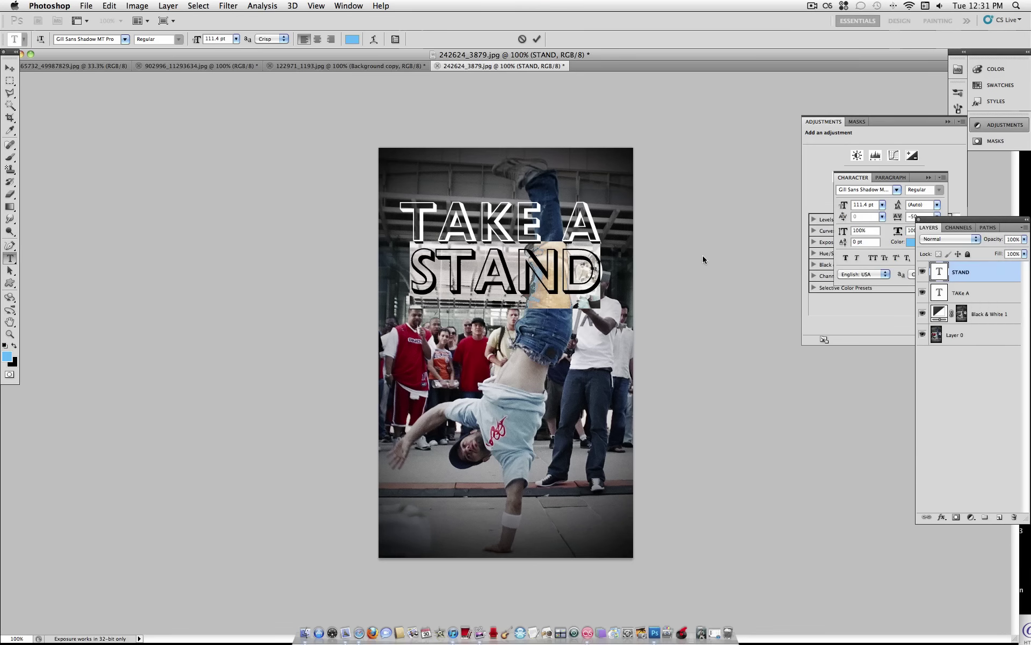
Reselect STAND, lighten it to a light sky blue, and commit the text
{"action": "left_click", "coordinate": [595, 272]}
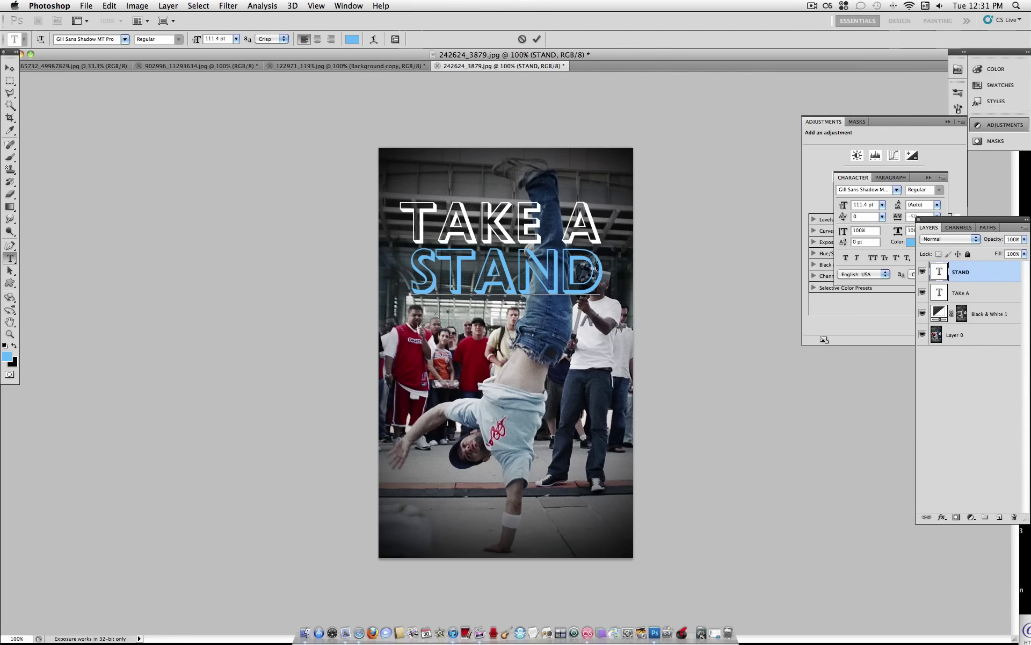
{"action": "left_click_drag", "start_coordinate": [596, 266], "coordinate": [367, 275]}
{"action": "left_click", "coordinate": [7, 356]}
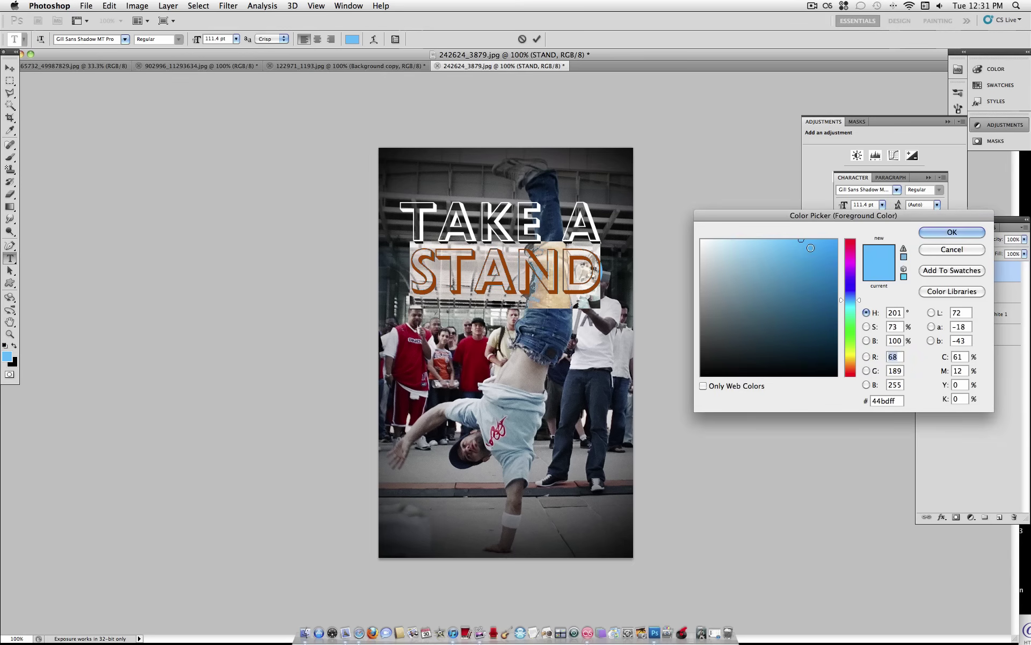
{"action": "left_click", "coordinate": [758, 239]}
{"action": "left_click", "coordinate": [858, 303]}
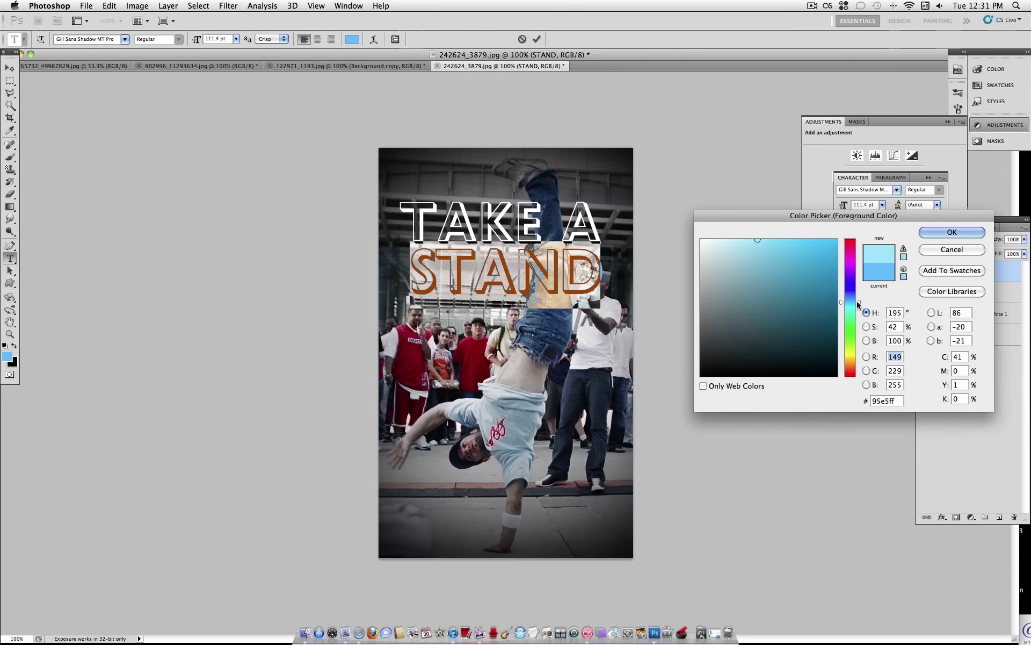
{"action": "left_click_drag", "start_coordinate": [791, 239], "coordinate": [819, 232]}
{"action": "left_click", "coordinate": [952, 231]}
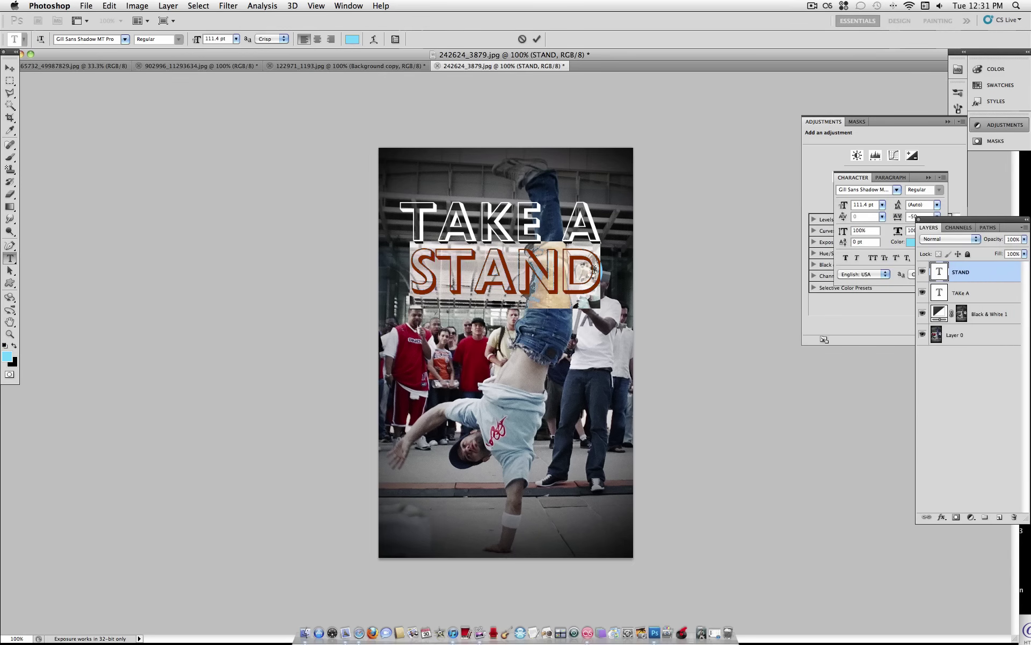
{"action": "key", "text": "super+h"}
{"action": "key", "text": "super+Return"}
Set the STAND layer's blend mode to Linear Light, after trying Overlay
{"action": "key", "text": "v"}
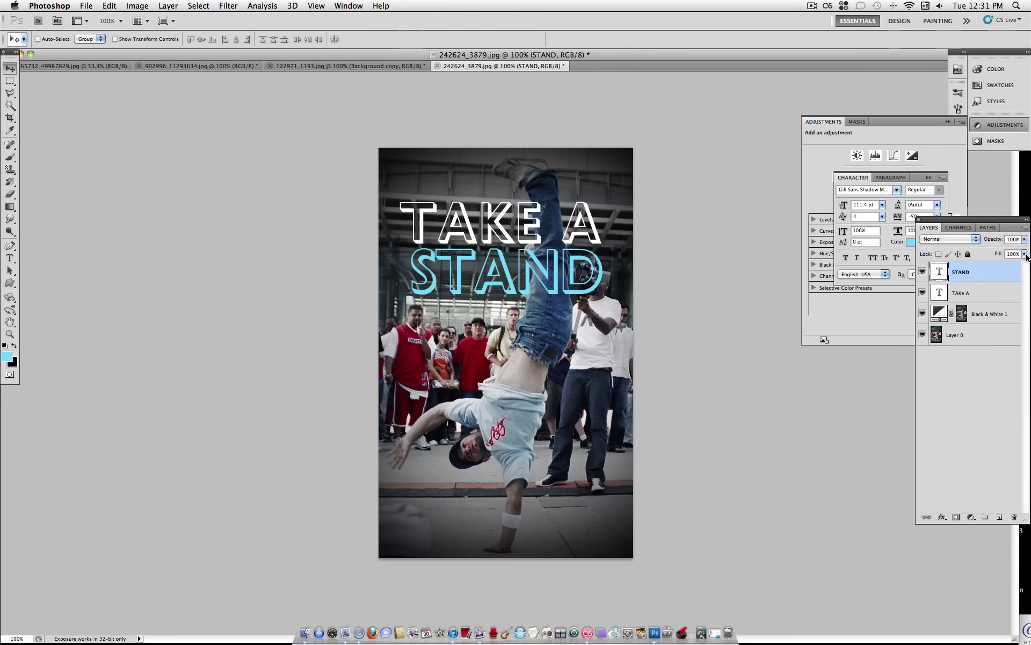
{"action": "left_click", "coordinate": [970, 241]}
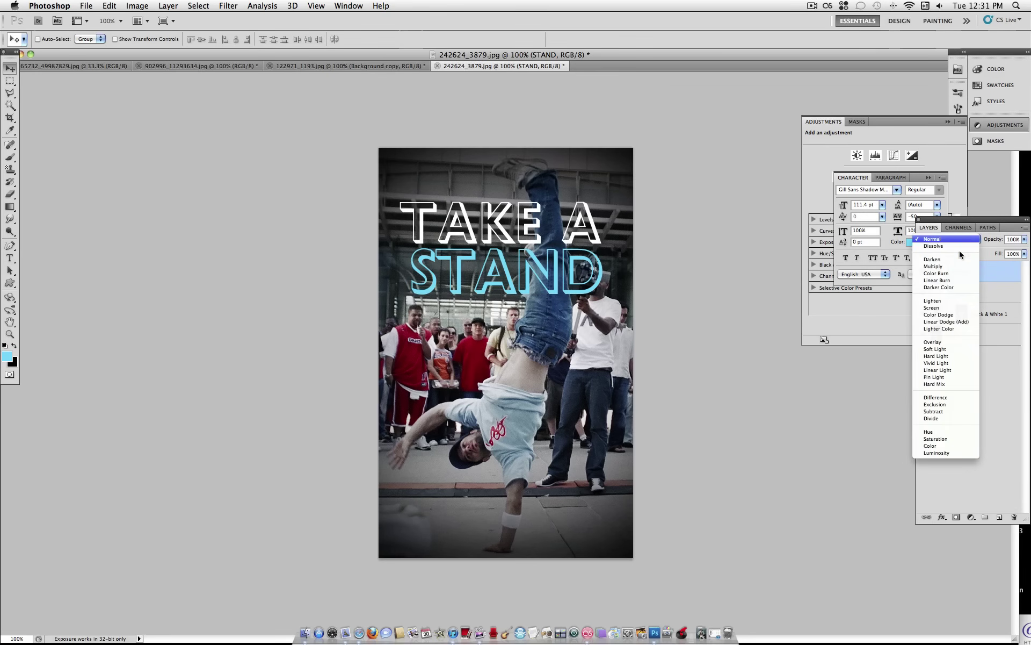
{"action": "left_click", "coordinate": [947, 342]}
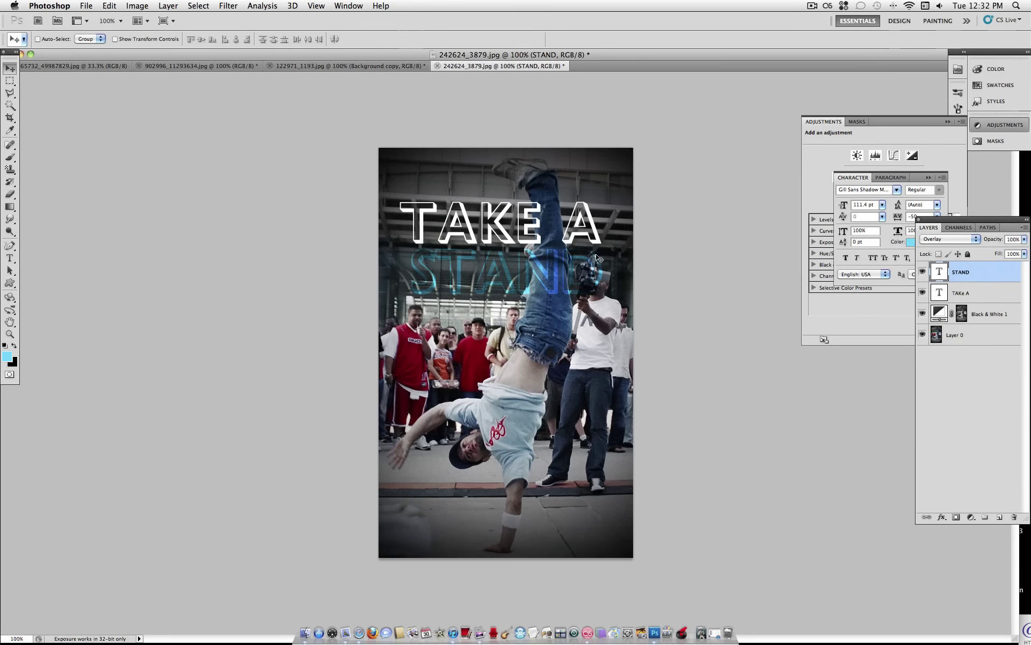
{"action": "left_click", "coordinate": [979, 240]}
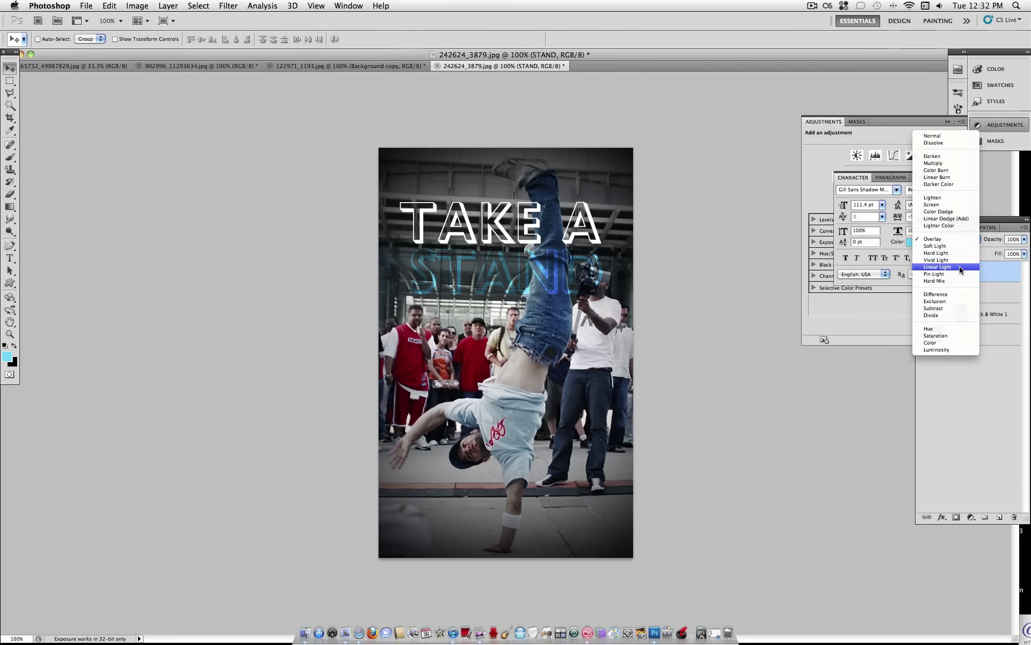
{"action": "left_click", "coordinate": [959, 266]}
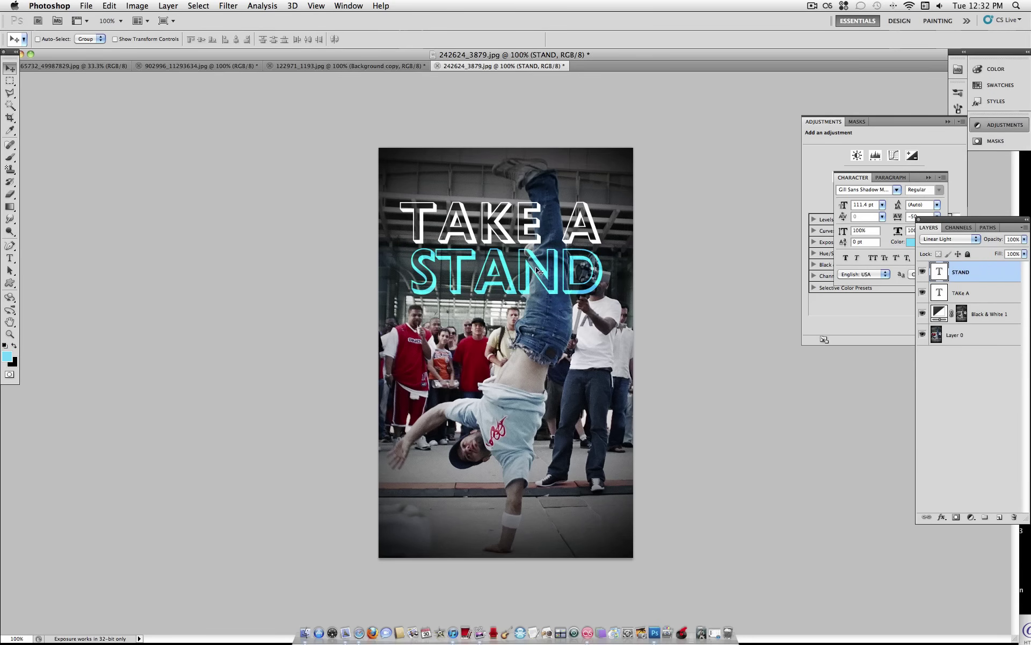
Set the TAKe A layer's blend mode to Linear Light, after trying Overlay
{"action": "left_click", "coordinate": [973, 294]}
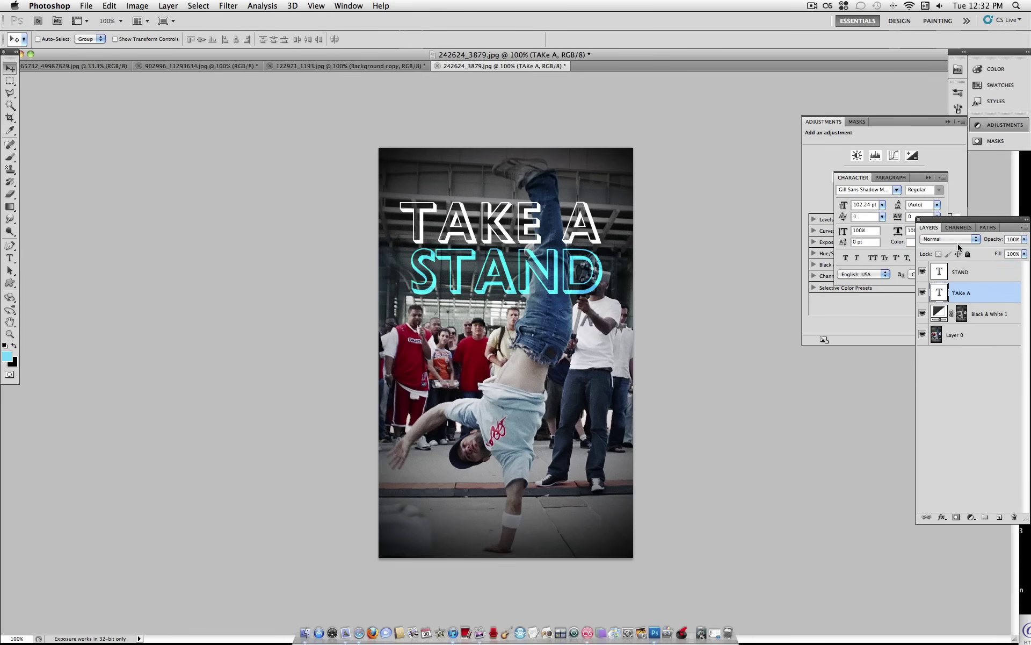
{"action": "left_click", "coordinate": [958, 241]}
{"action": "left_click", "coordinate": [944, 344]}
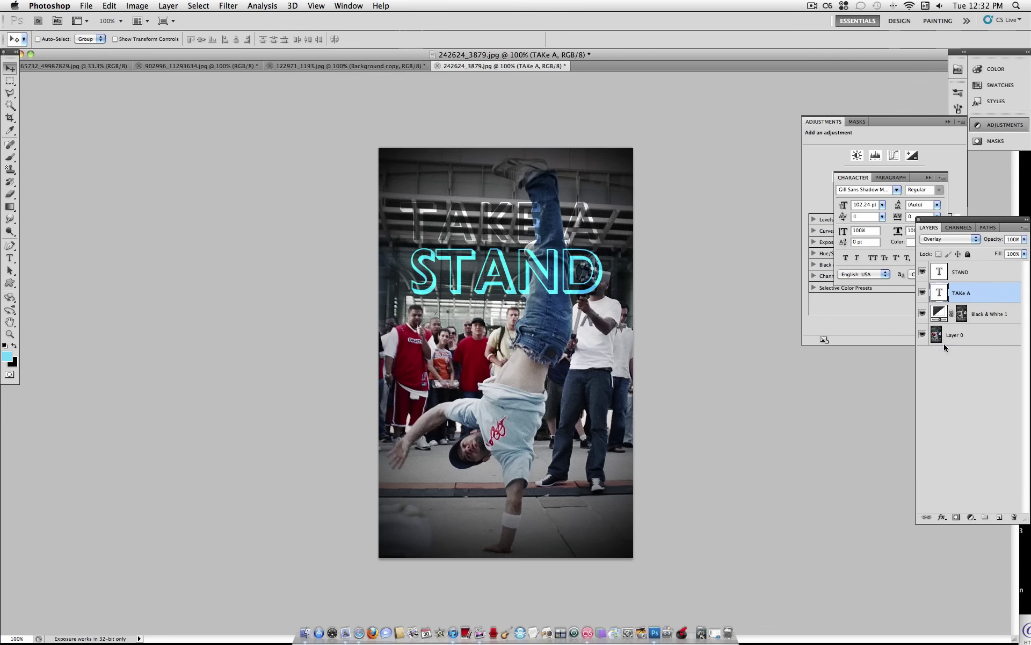
{"action": "left_click", "coordinate": [967, 240]}
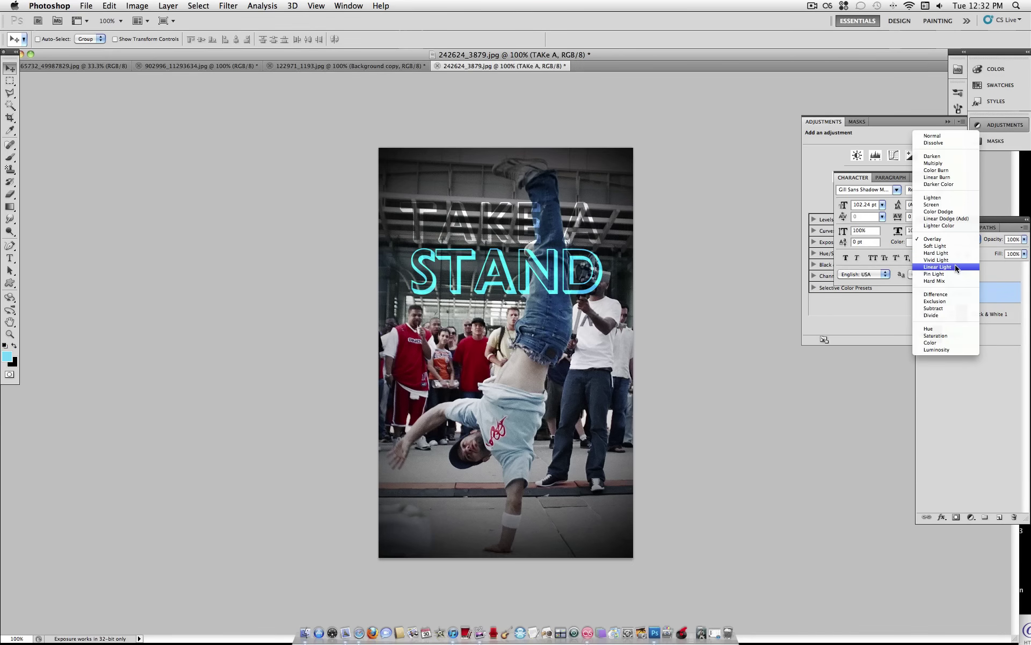
{"action": "left_click", "coordinate": [956, 267]}
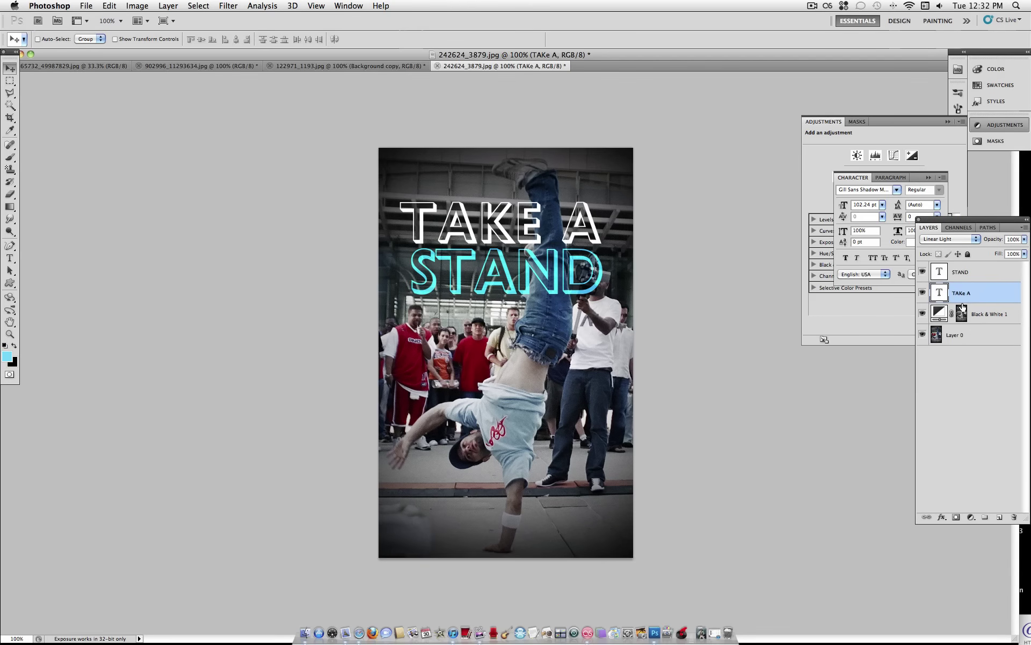
Make the TAKE A lettering the same light blue as STAND and commit it
{"action": "double_click", "coordinate": [939, 292]}
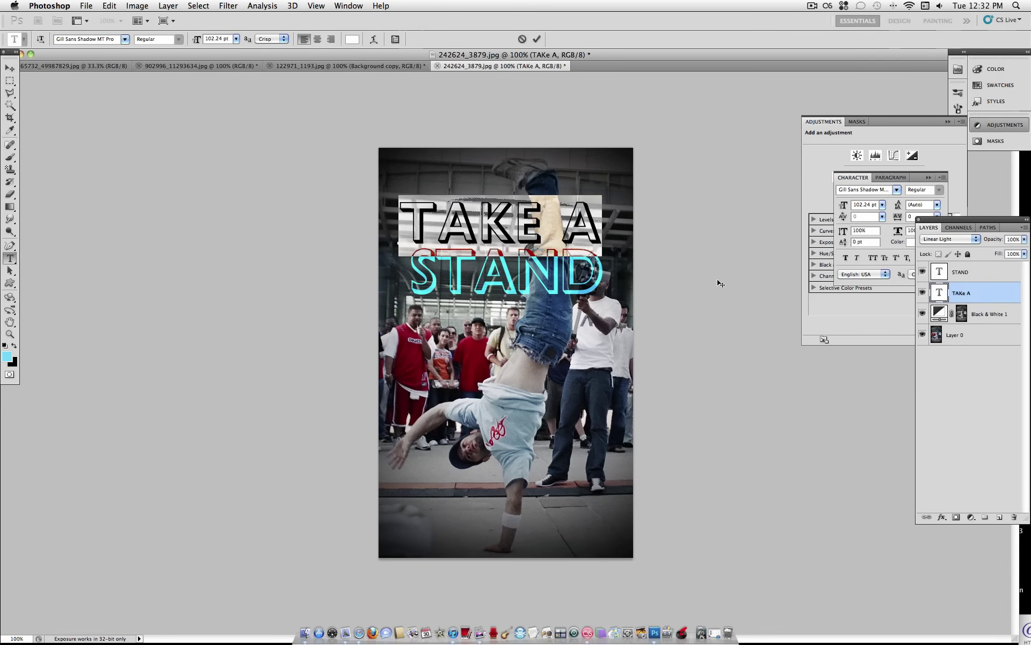
{"action": "left_click", "coordinate": [14, 347]}
{"action": "left_click", "coordinate": [14, 346]}
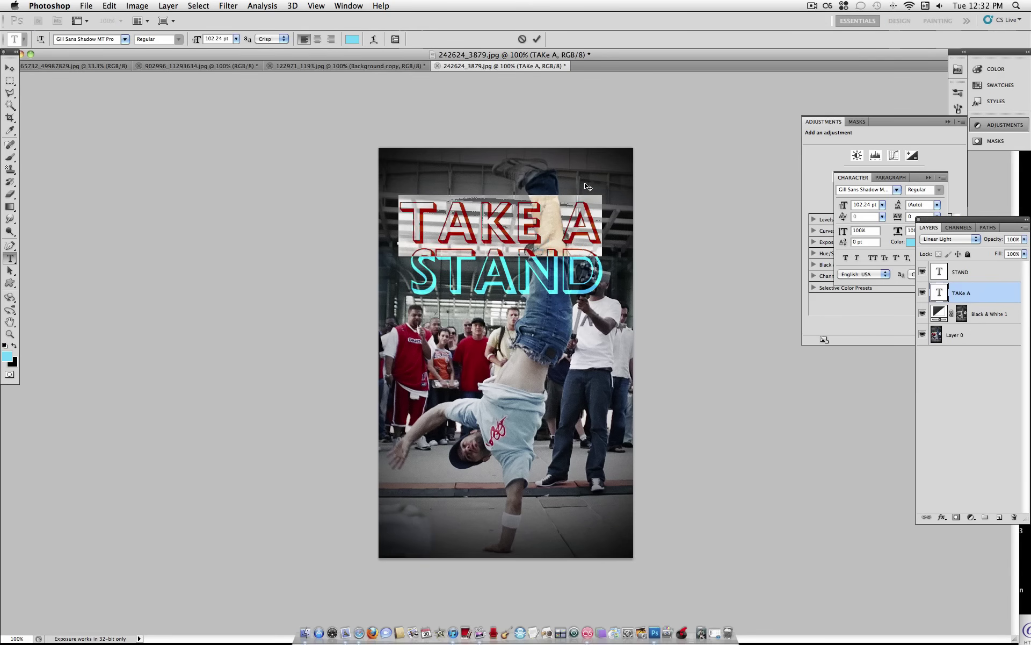
{"action": "key", "text": "super+h"}
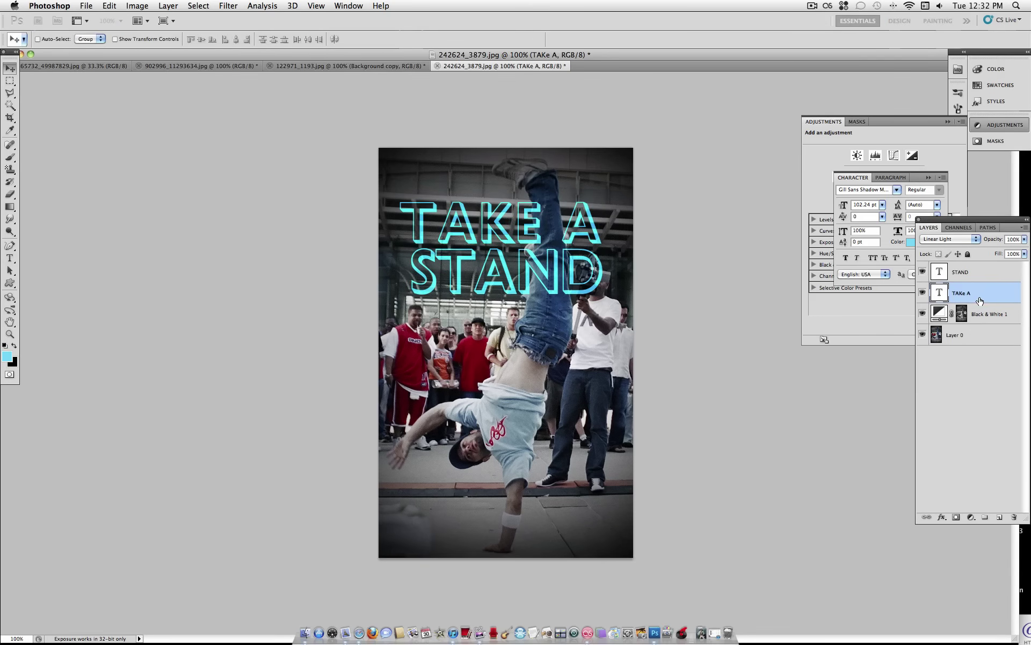
{"action": "key", "text": "super+Return"}
{"action": "key", "text": "v"}
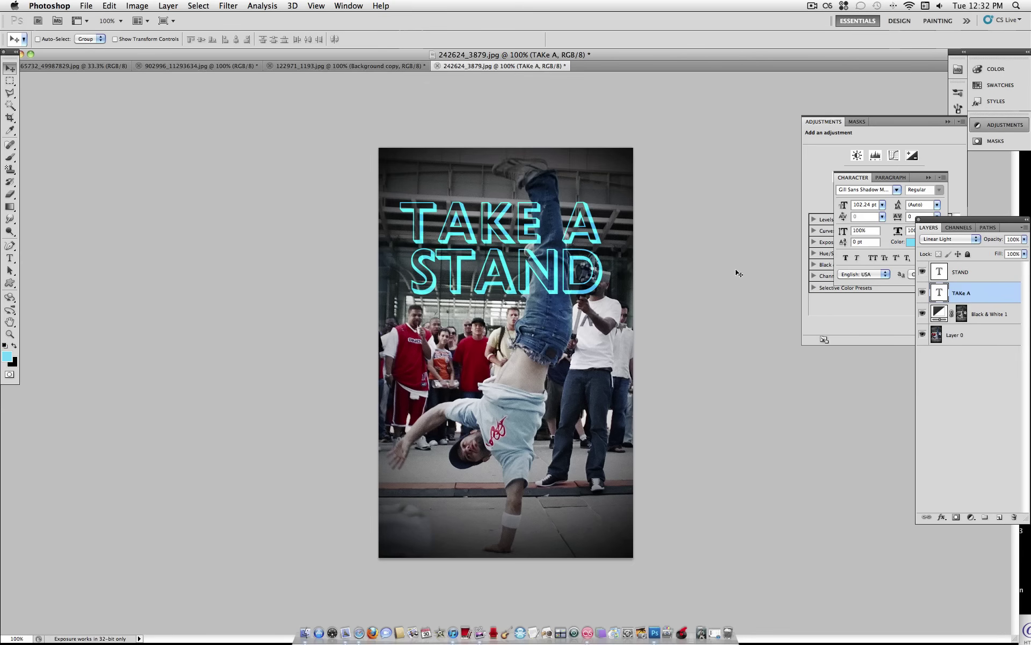
Duplicate both text layers, rasterize the copies, and merge them into one layer
{"action": "left_click", "coordinate": [968, 273], "text": "shift"}
{"action": "right_click", "coordinate": [977, 272]}
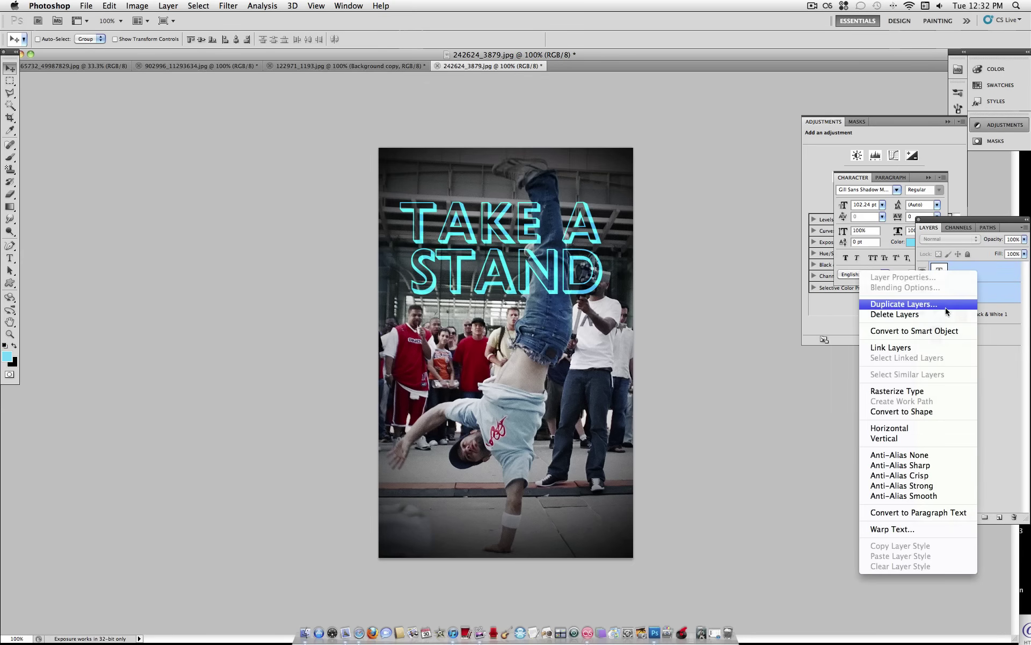
{"action": "left_click", "coordinate": [947, 305]}
{"action": "left_click", "coordinate": [622, 280]}
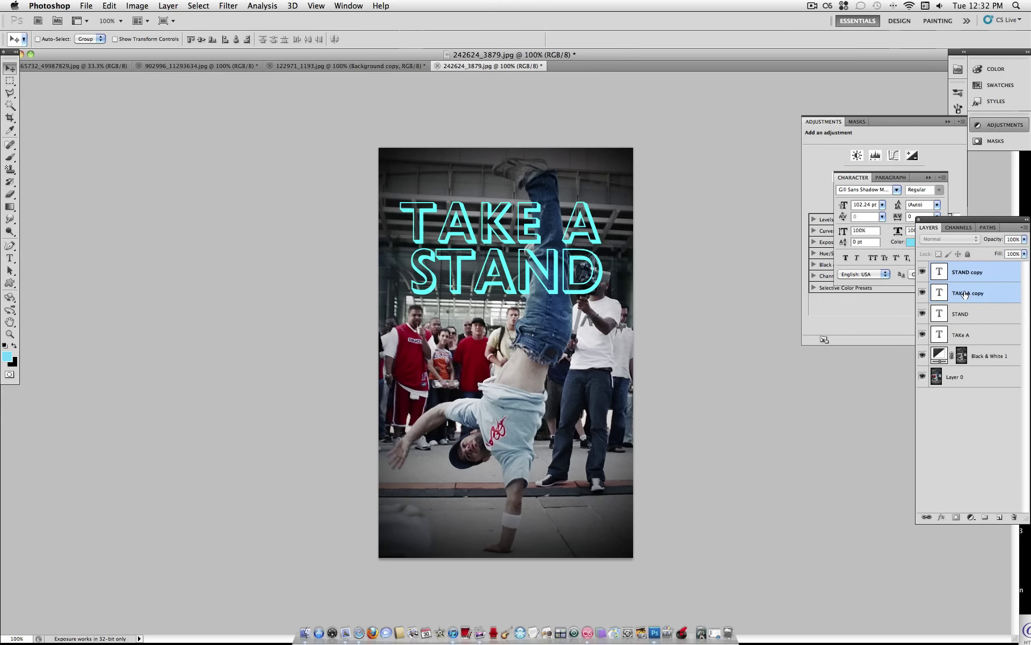
{"action": "right_click", "coordinate": [966, 274]}
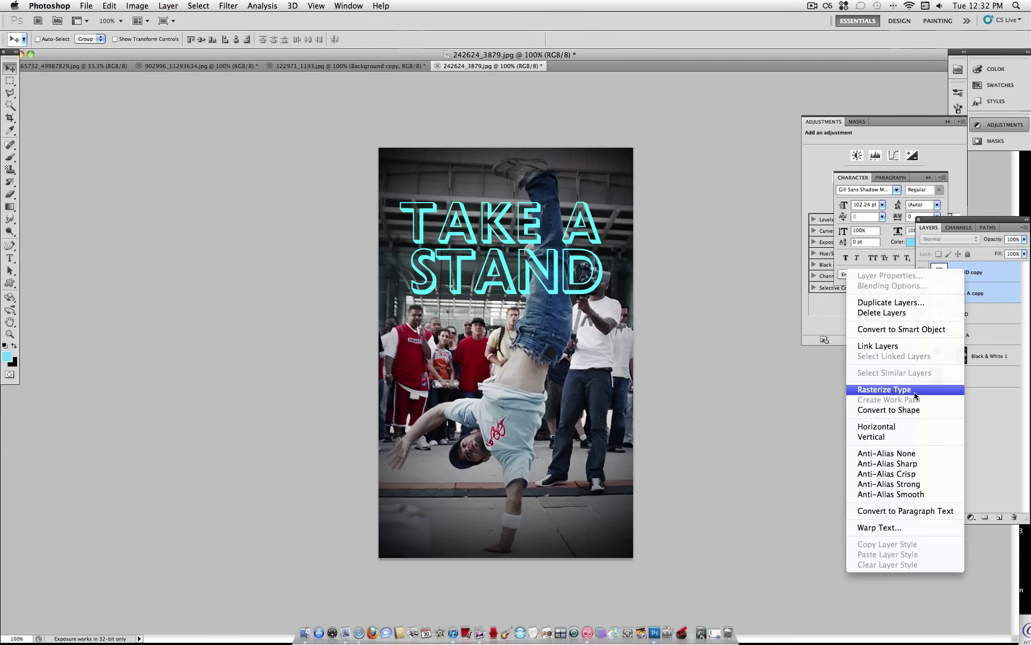
{"action": "left_click", "coordinate": [907, 389]}
{"action": "right_click", "coordinate": [961, 274]}
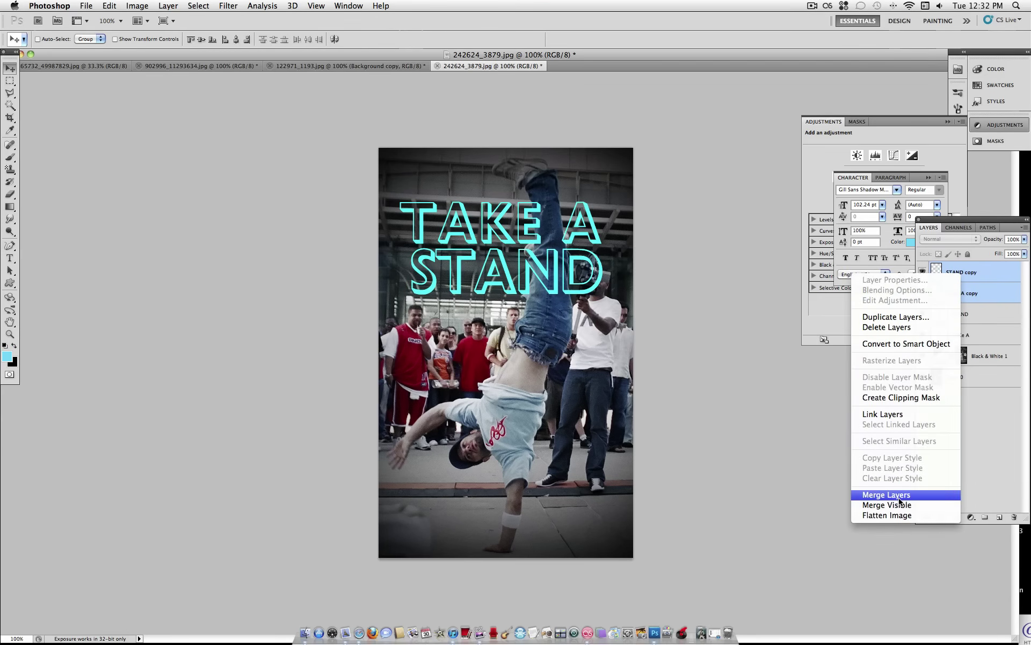
{"action": "left_click", "coordinate": [901, 495]}
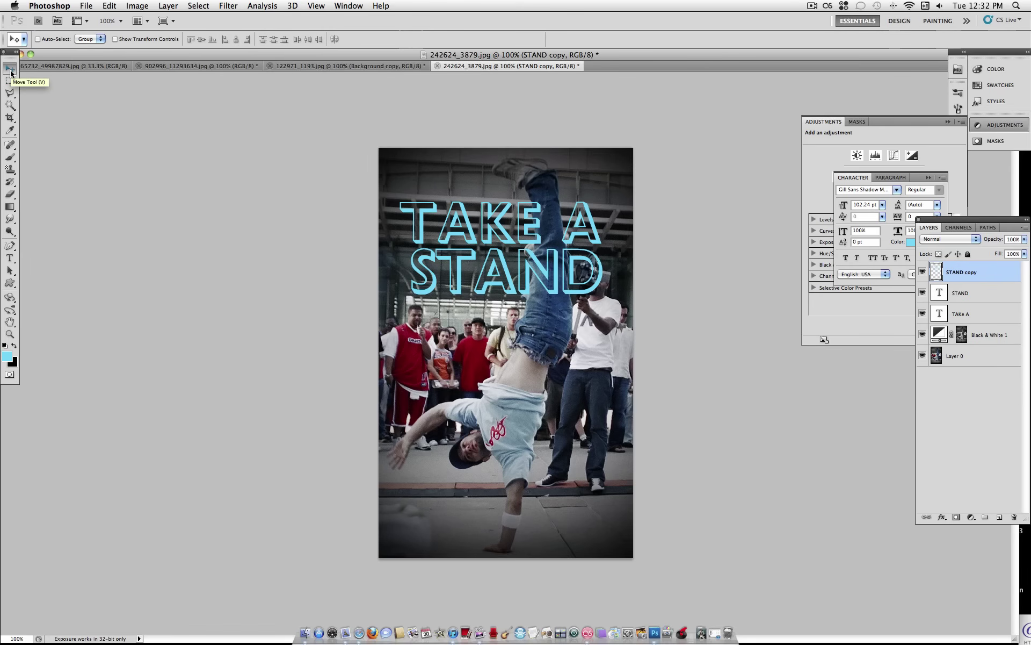
Offset the merged copy down and right and set its opacity to 34%
{"action": "key", "text": "Right"}
{"action": "key", "text": "Down"}
{"action": "key", "text": "Right"}
{"action": "key", "text": "Down"}
{"action": "key", "text": "Right"}
{"action": "key", "text": "Down"}
{"action": "key", "text": "Right"}
{"action": "key", "text": "Down"}
{"action": "key", "text": "Right"}
{"action": "key", "text": "Down"}
{"action": "key", "text": "Right"}
{"action": "key", "text": "Down"}
{"action": "key", "text": "Right"}
{"action": "key", "text": "Down"}
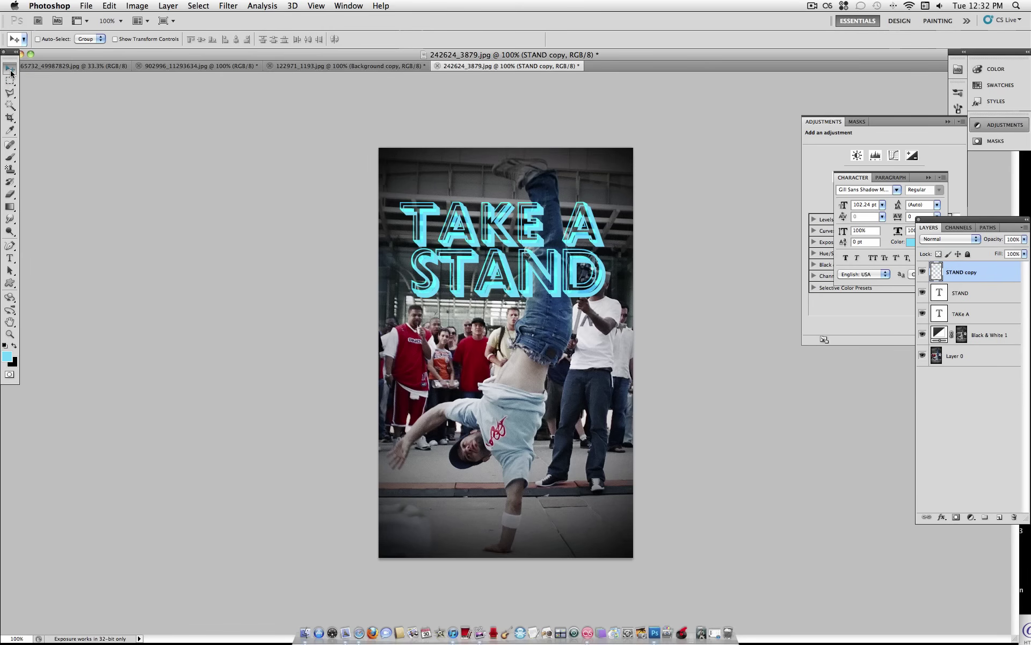
{"action": "left_click", "coordinate": [923, 272]}
{"action": "left_click", "coordinate": [923, 271]}
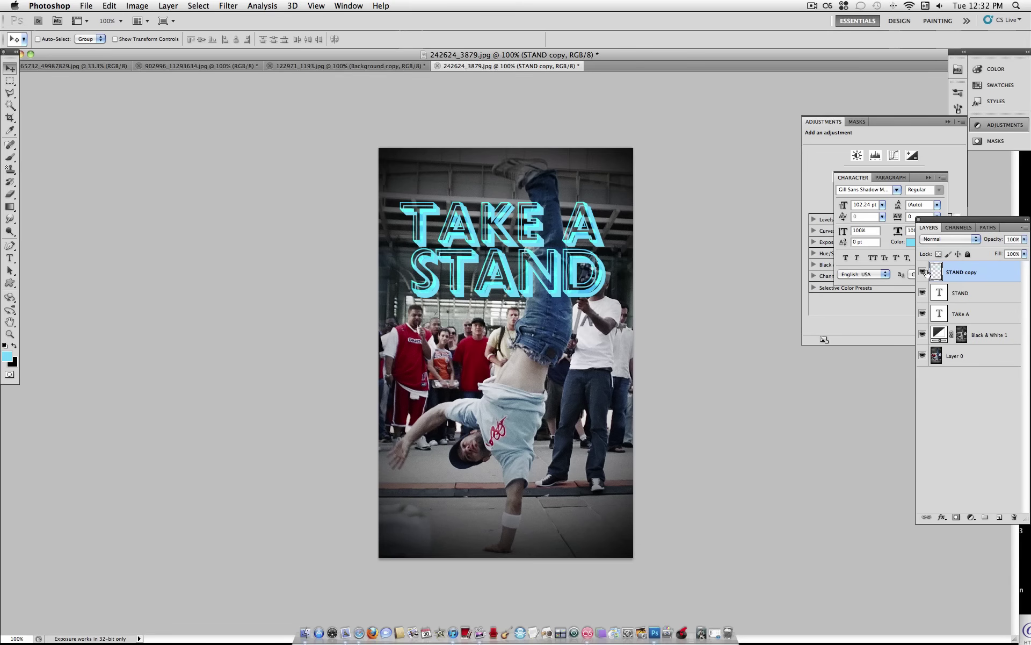
{"action": "left_click", "coordinate": [1024, 239]}
{"action": "left_click_drag", "start_coordinate": [978, 248], "coordinate": [987, 251]}
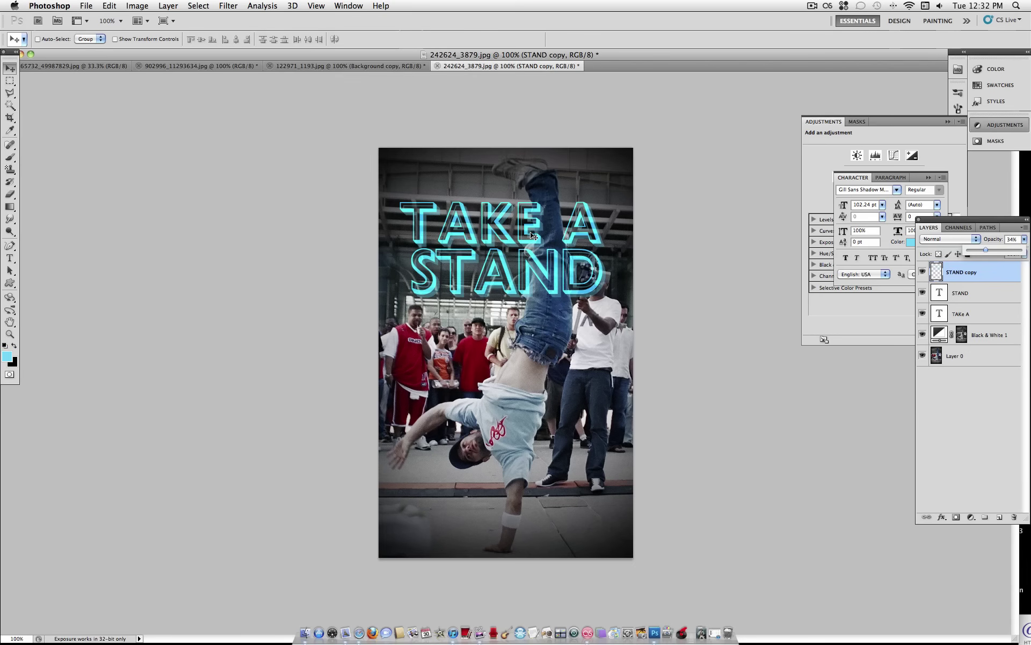
{"action": "left_click", "coordinate": [958, 280]}
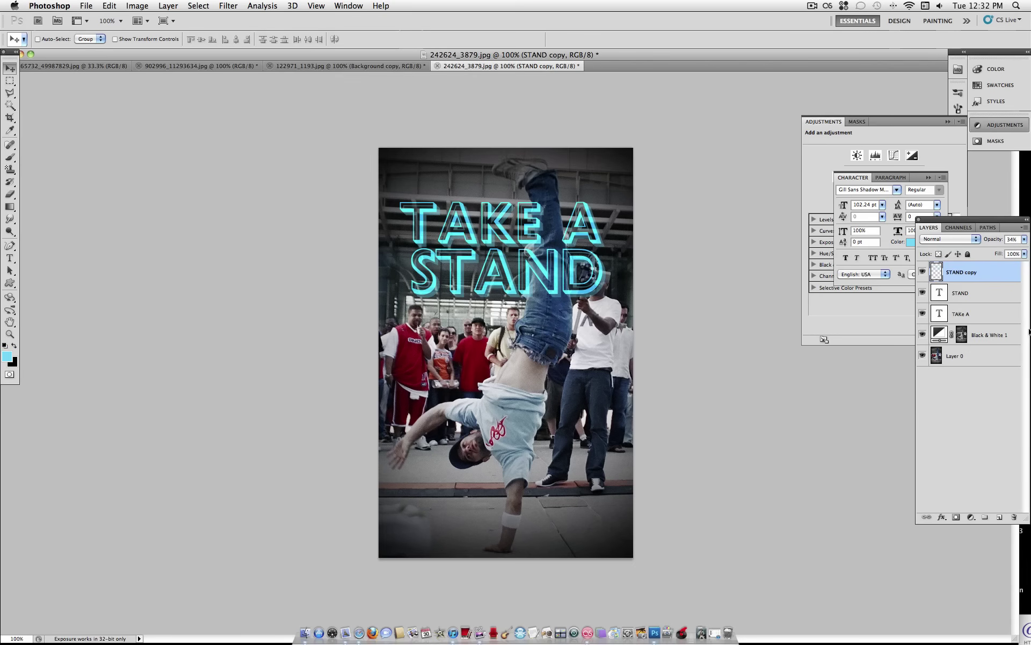